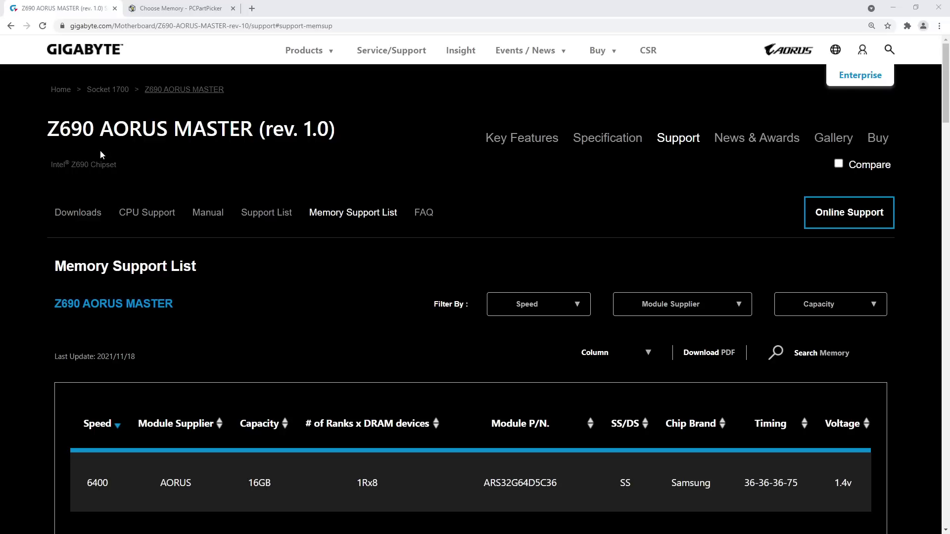
Point out the Samsung chip brand of the top 6400 kit on page 1.
{"action": "scroll", "coordinate": [401, 254], "scroll_direction": "down", "scroll_amount": 2}
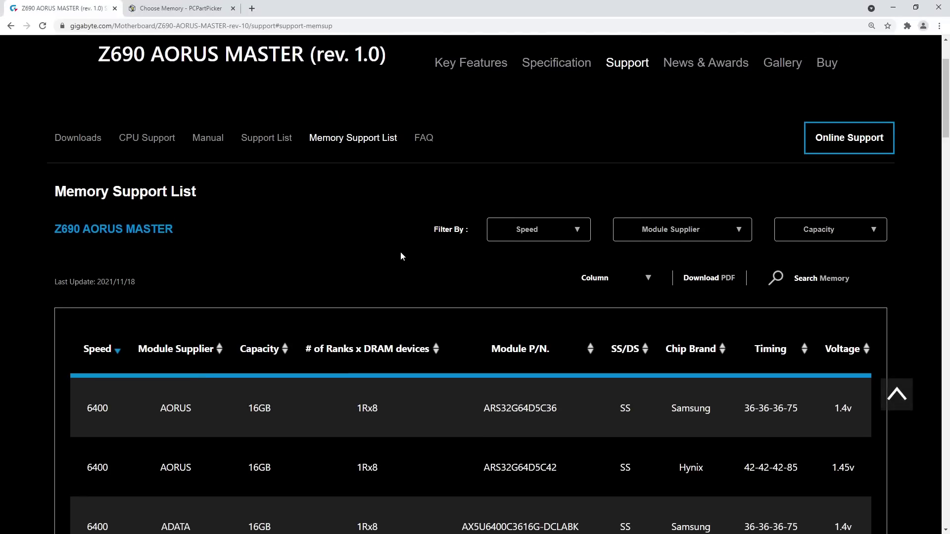
{"action": "left_click_drag", "start_coordinate": [674, 402], "coordinate": [715, 409]}
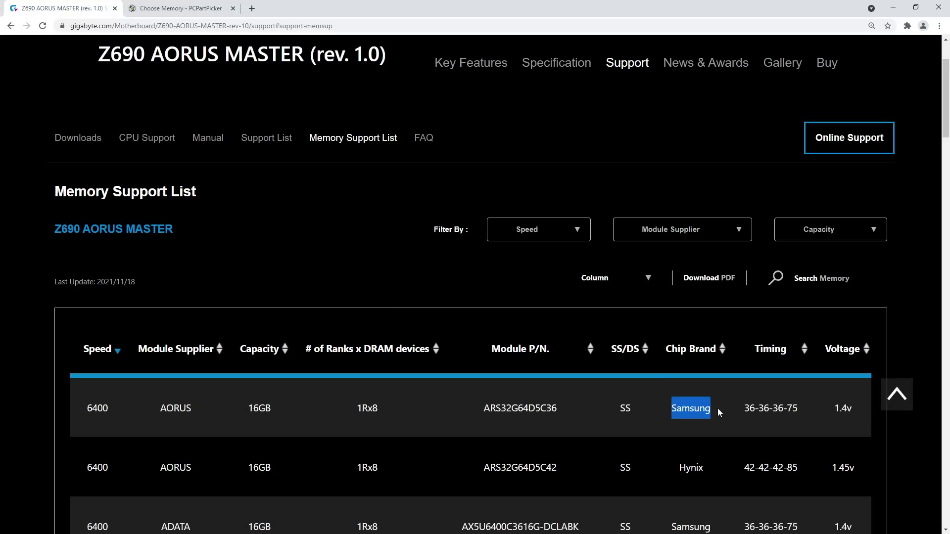
{"action": "left_click", "coordinate": [402, 257]}
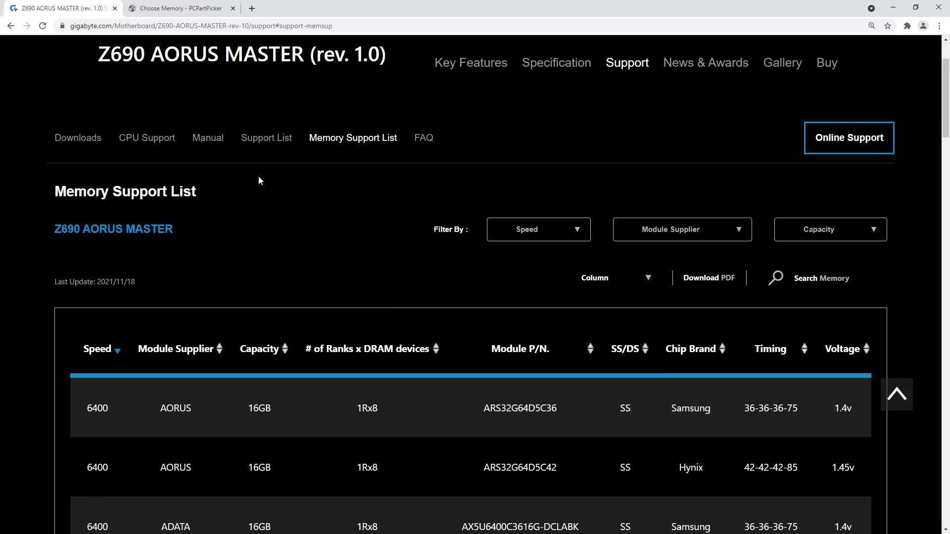
Scroll to the 5600 kits and highlight the G.SKILL speed, plus the GEIL kit's Micron chips and timings.
{"action": "scroll", "coordinate": [262, 181], "scroll_direction": "down", "scroll_amount": 1}
{"action": "scroll", "coordinate": [262, 182], "scroll_direction": "down", "scroll_amount": 5}
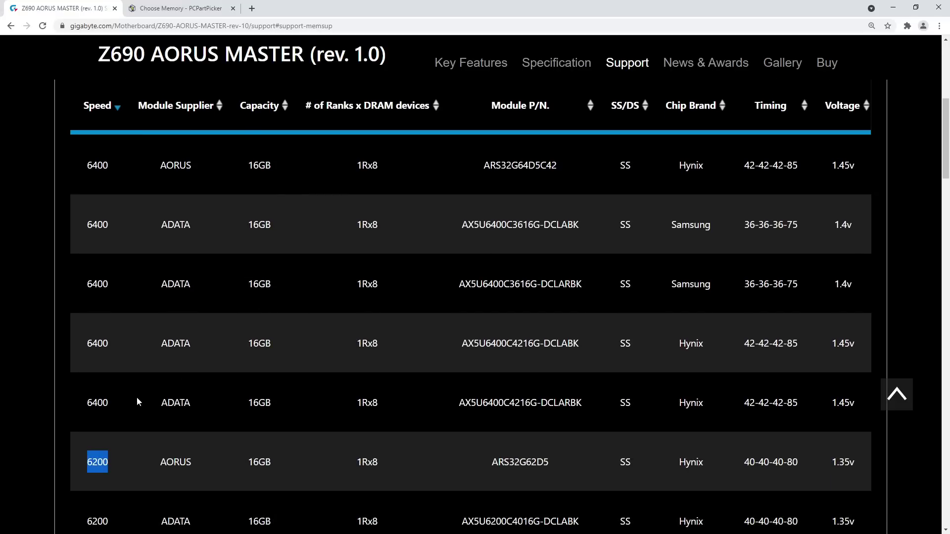
{"action": "scroll", "coordinate": [143, 380], "scroll_direction": "down", "scroll_amount": 2}
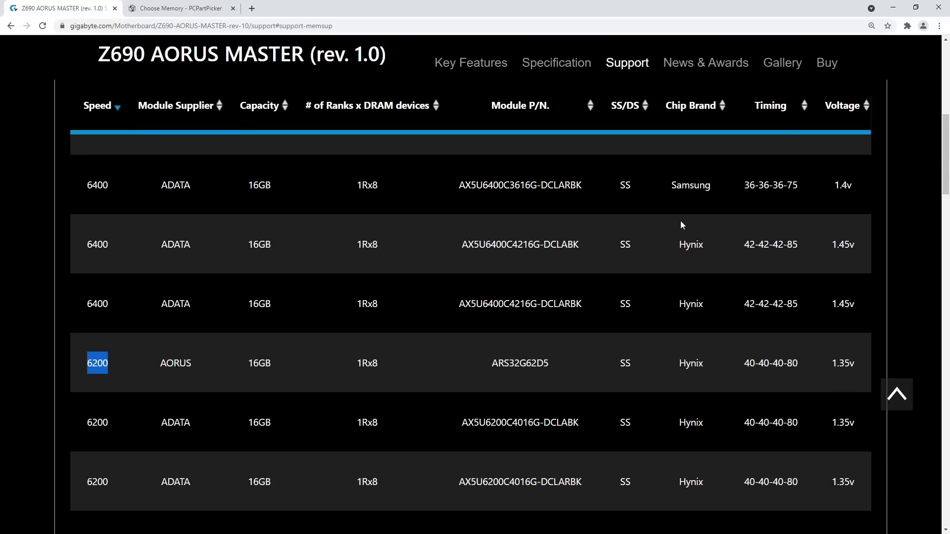
{"action": "scroll", "coordinate": [675, 321], "scroll_direction": "down", "scroll_amount": 8}
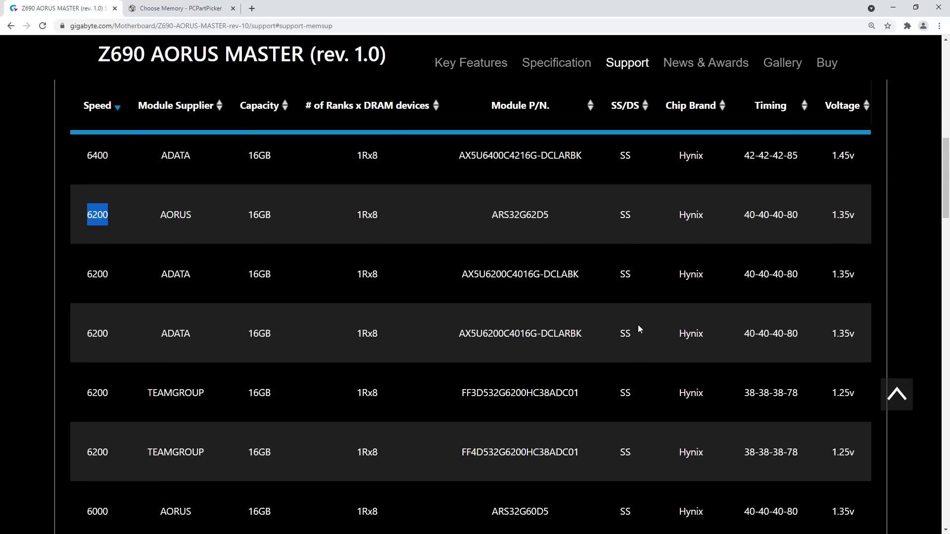
{"action": "scroll", "coordinate": [677, 326], "scroll_direction": "down", "scroll_amount": 11}
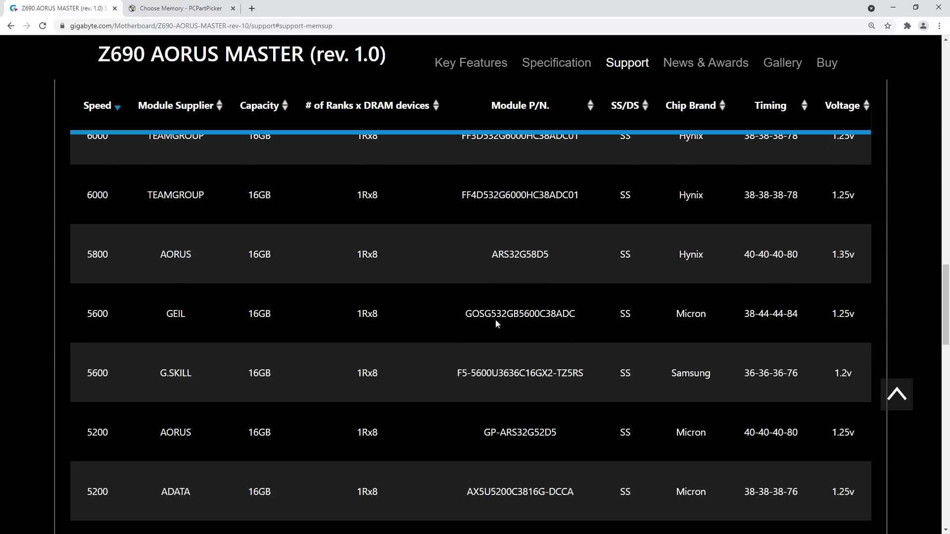
{"action": "left_click_drag", "start_coordinate": [109, 375], "coordinate": [86, 375]}
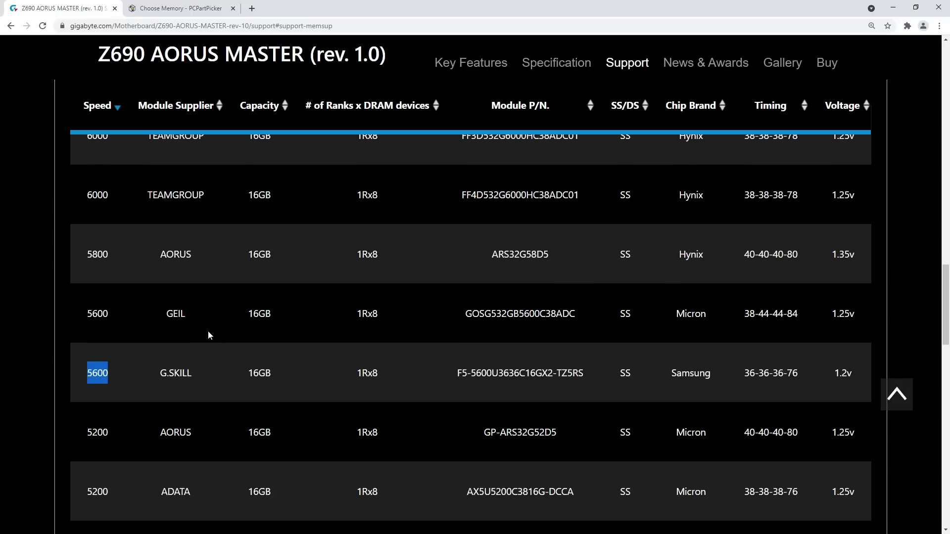
{"action": "left_click_drag", "start_coordinate": [671, 319], "coordinate": [713, 317]}
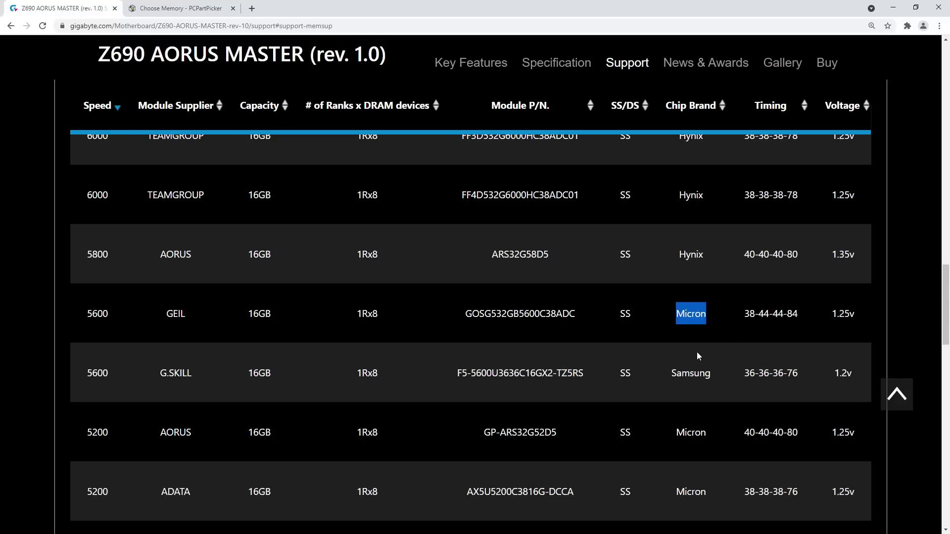
{"action": "left_click_drag", "start_coordinate": [778, 336], "coordinate": [750, 336]}
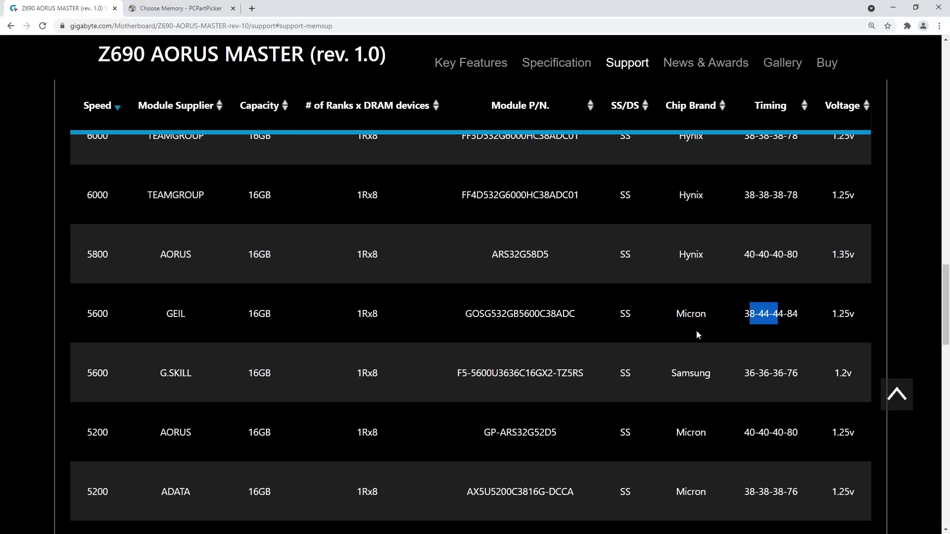
Highlight another kit row, then continue down page 1 to the 5200 kits.
{"action": "scroll", "coordinate": [696, 330], "scroll_direction": "down", "scroll_amount": 1}
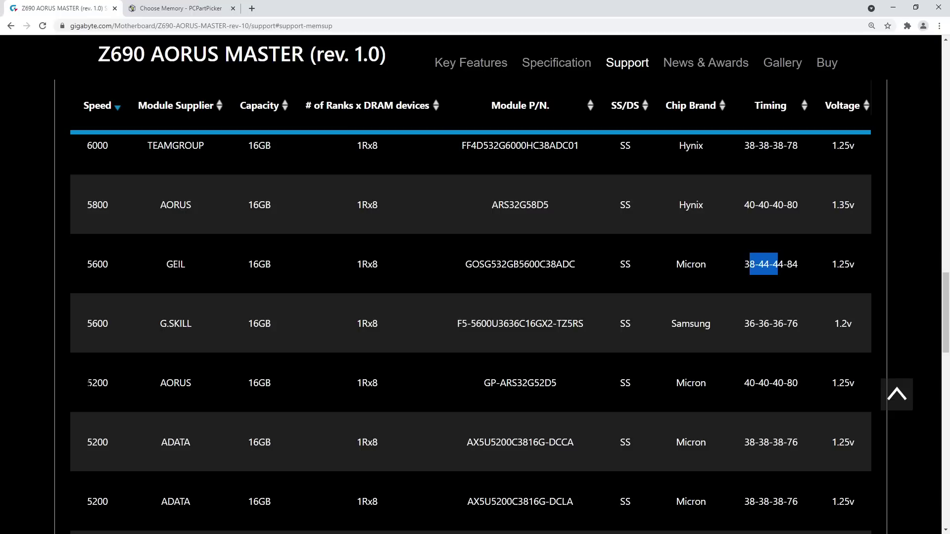
{"action": "left_click_drag", "start_coordinate": [88, 383], "coordinate": [601, 398]}
{"action": "scroll", "coordinate": [601, 399], "scroll_direction": "down", "scroll_amount": 1}
{"action": "scroll", "coordinate": [600, 399], "scroll_direction": "down", "scroll_amount": 1}
{"action": "scroll", "coordinate": [609, 398], "scroll_direction": "down", "scroll_amount": 2}
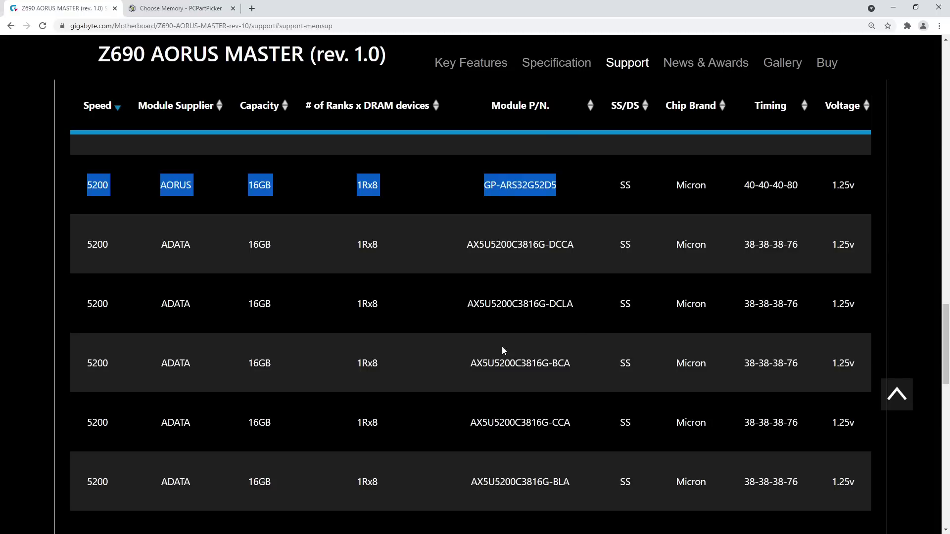
{"action": "scroll", "coordinate": [138, 373], "scroll_direction": "down", "scroll_amount": 1}
{"action": "scroll", "coordinate": [137, 370], "scroll_direction": "down", "scroll_amount": 3}
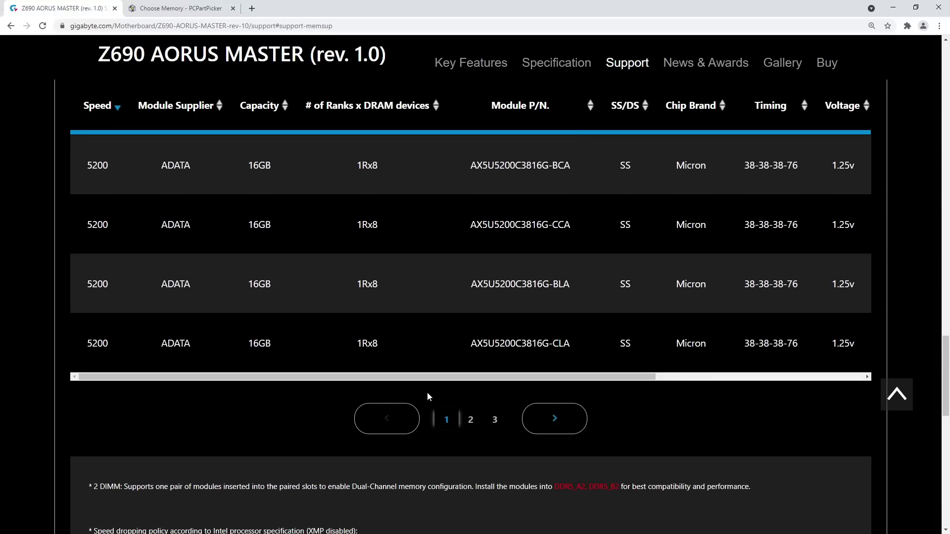
{"action": "left_click", "coordinate": [475, 420]}
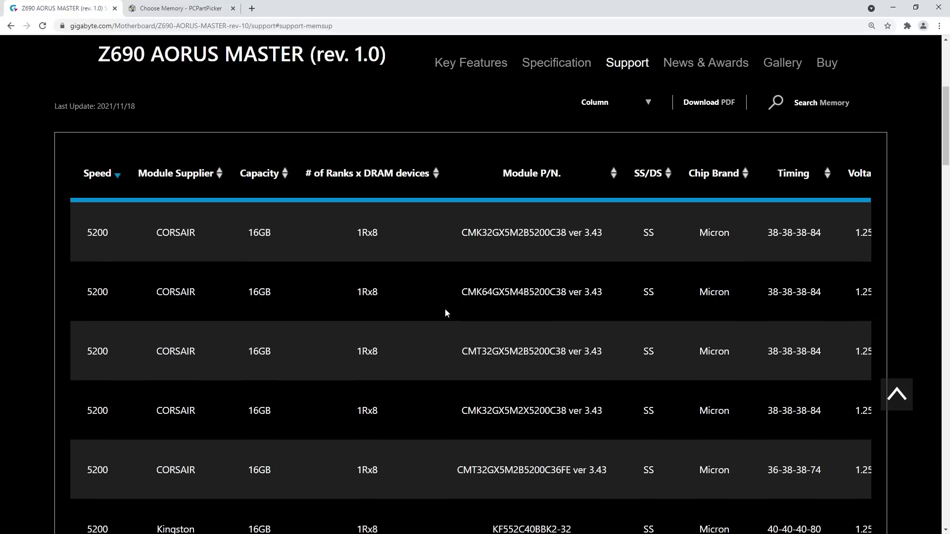
{"action": "scroll", "coordinate": [216, 321], "scroll_direction": "down", "scroll_amount": 5}
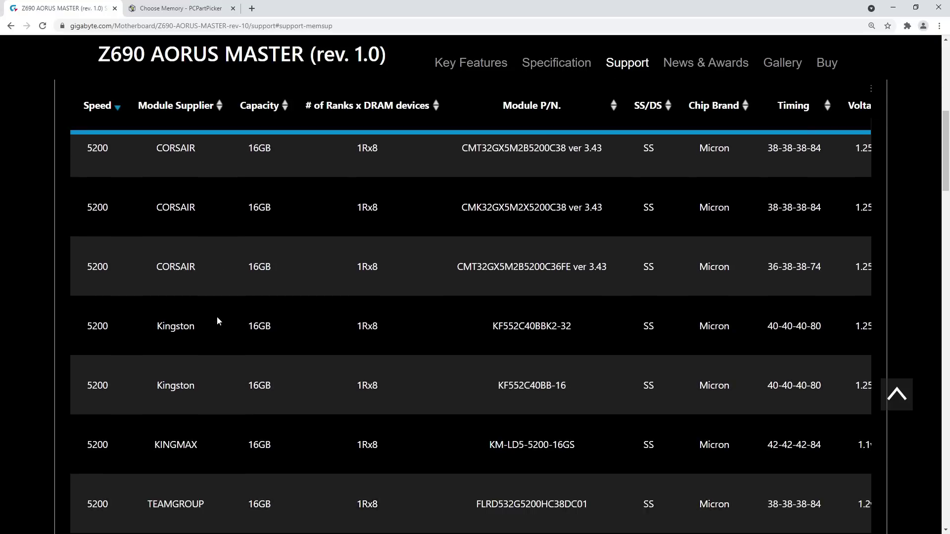
{"action": "scroll", "coordinate": [720, 438], "scroll_direction": "down", "scroll_amount": 2}
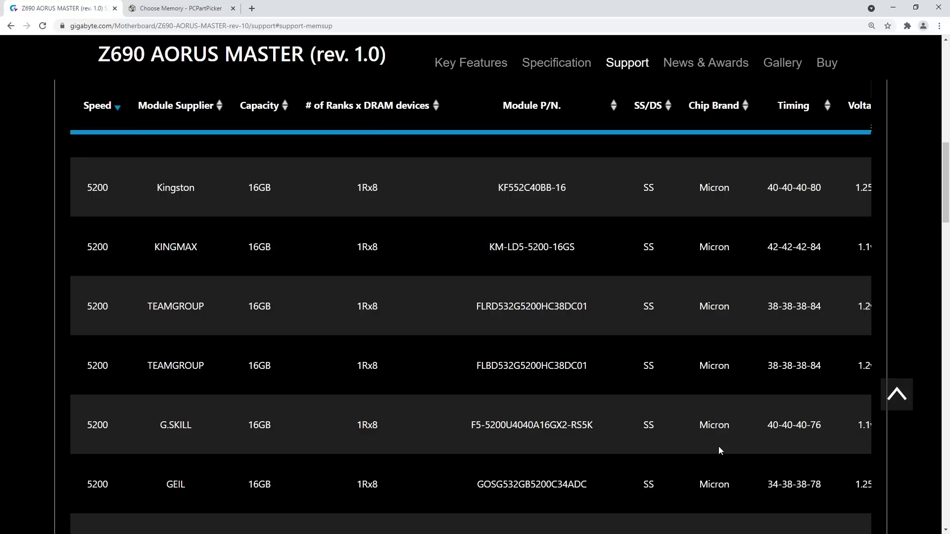
{"action": "scroll", "coordinate": [648, 411], "scroll_direction": "down", "scroll_amount": 5}
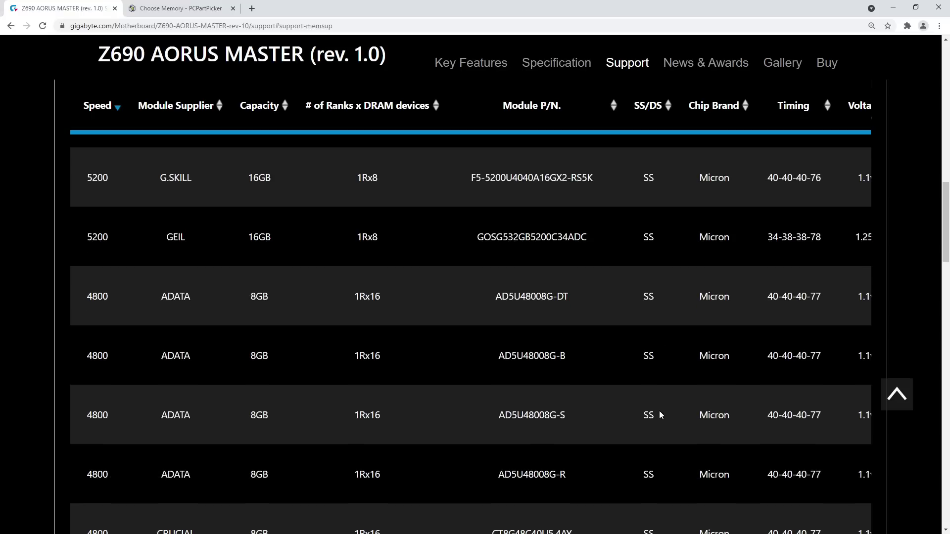
{"action": "scroll", "coordinate": [659, 411], "scroll_direction": "down", "scroll_amount": 5}
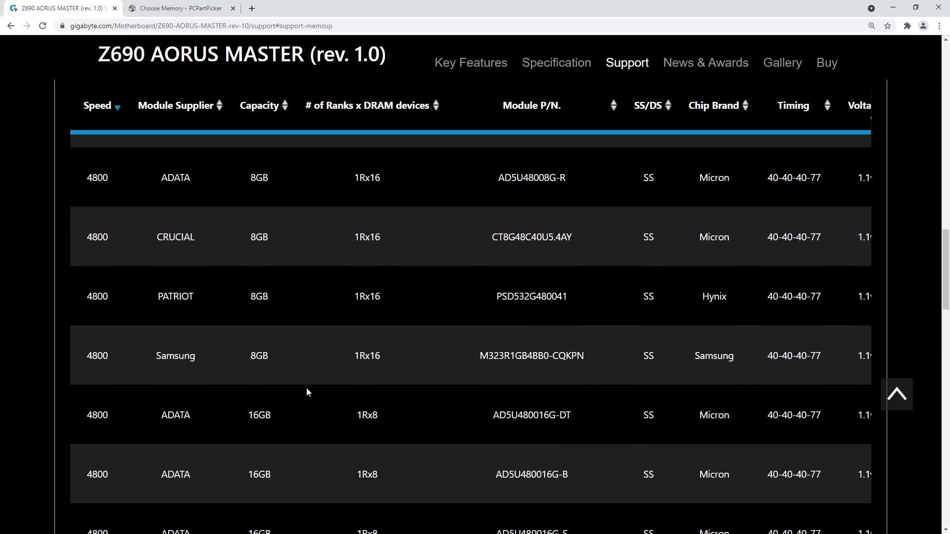
{"action": "scroll", "coordinate": [306, 387], "scroll_direction": "down", "scroll_amount": 2}
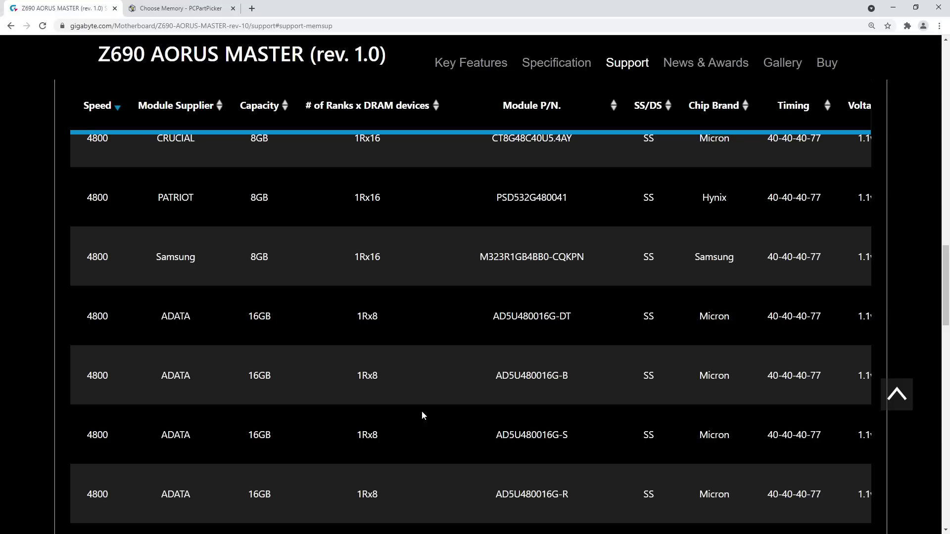
{"action": "scroll", "coordinate": [468, 402], "scroll_direction": "down", "scroll_amount": 2}
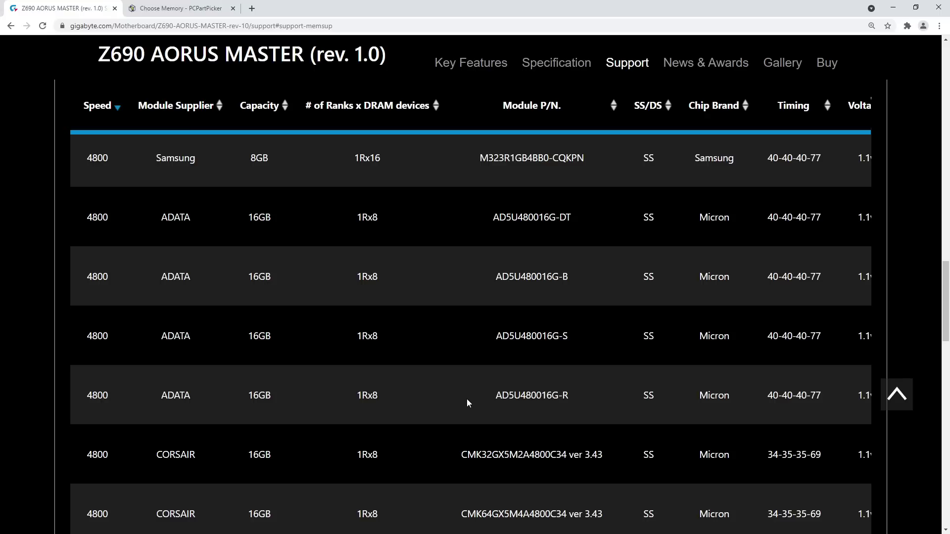
{"action": "scroll", "coordinate": [478, 378], "scroll_direction": "down", "scroll_amount": 6}
{"action": "scroll", "coordinate": [477, 377], "scroll_direction": "down", "scroll_amount": 2}
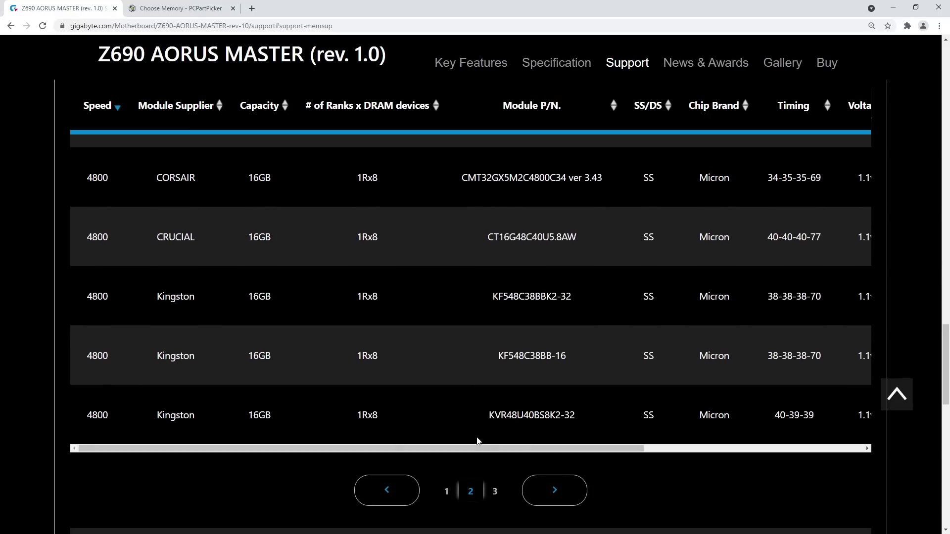
{"action": "left_click", "coordinate": [502, 492]}
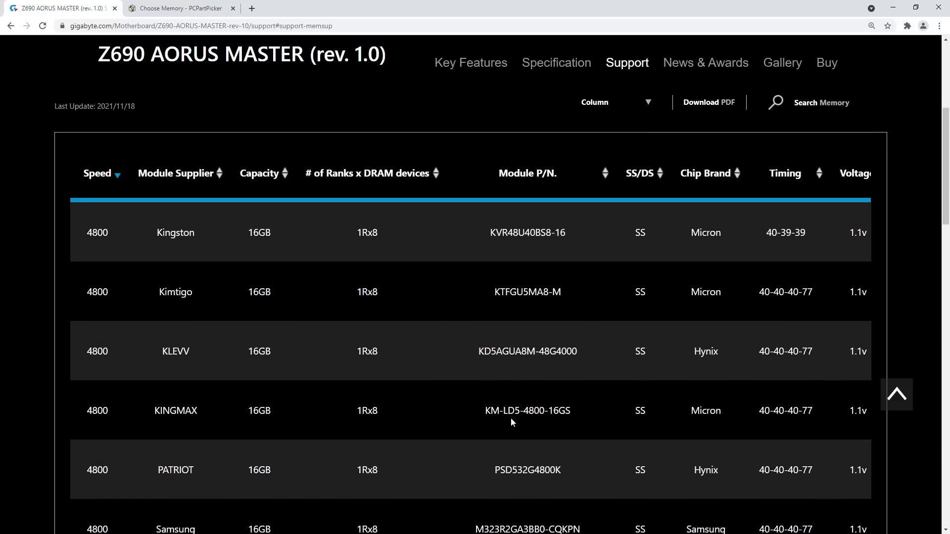
{"action": "scroll", "coordinate": [511, 421], "scroll_direction": "down", "scroll_amount": 8}
{"action": "scroll", "coordinate": [511, 418], "scroll_direction": "down", "scroll_amount": 2}
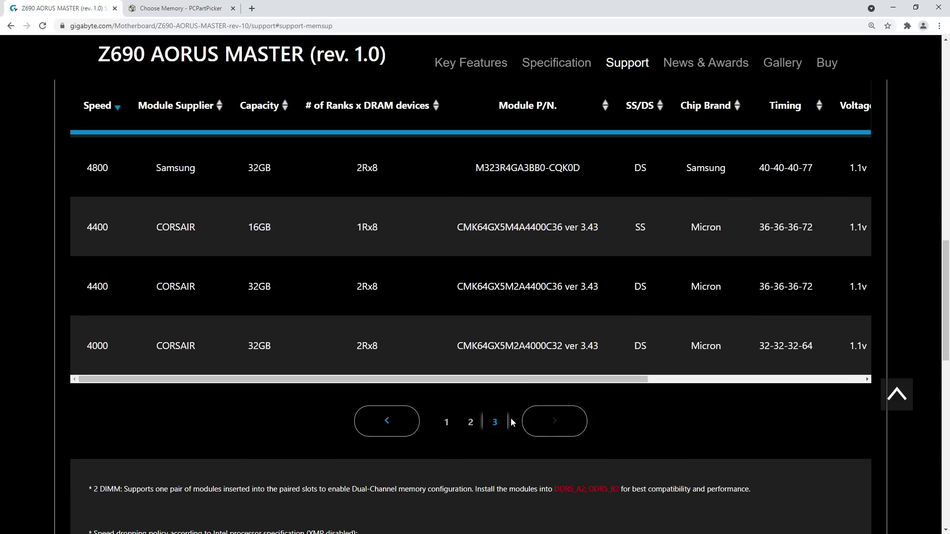
Return to page 1 of the Z690 AORUS MASTER memory support list and scroll through it again.
{"action": "left_click", "coordinate": [447, 424]}
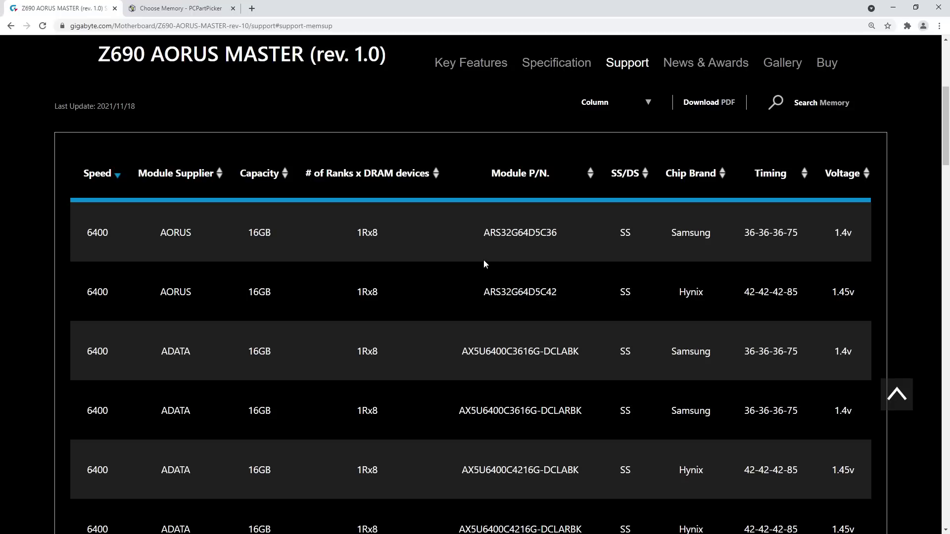
{"action": "scroll", "coordinate": [492, 310], "scroll_direction": "down", "scroll_amount": 15}
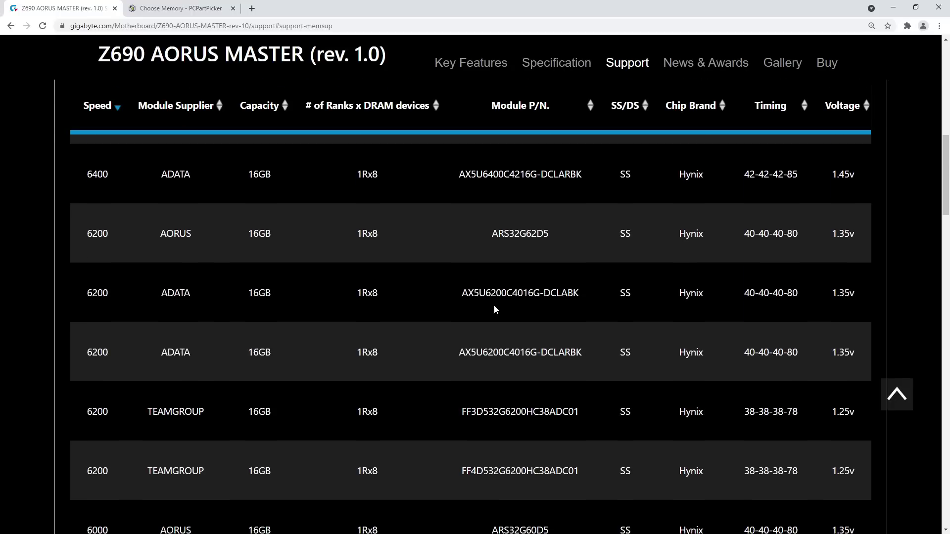
{"action": "scroll", "coordinate": [497, 312], "scroll_direction": "down", "scroll_amount": 8}
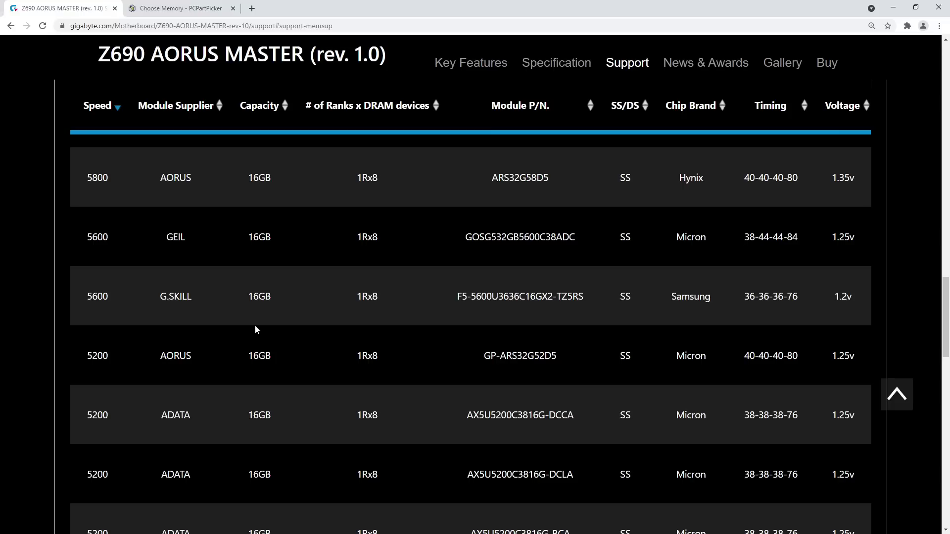
{"action": "scroll", "coordinate": [353, 353], "scroll_direction": "down", "scroll_amount": 6}
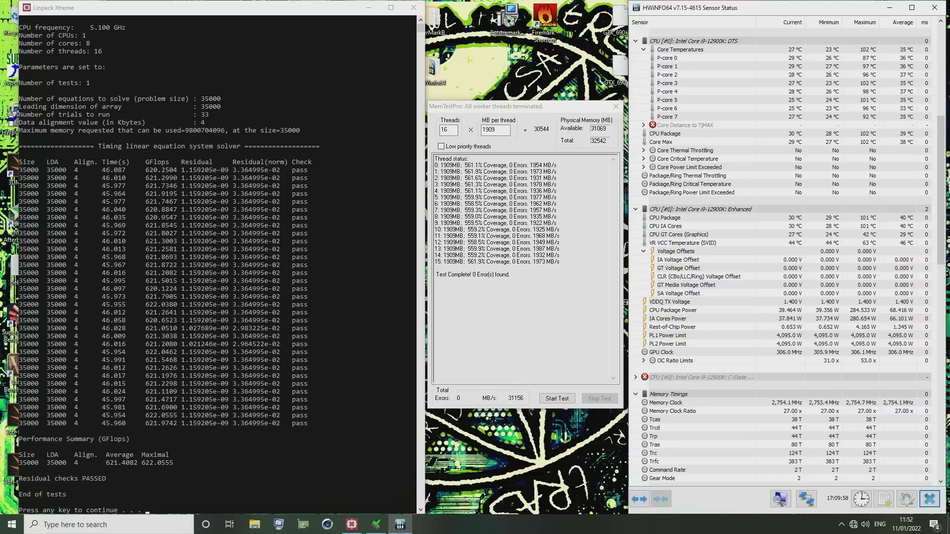
{"action": "mouse_move", "coordinate": [820, 151]}
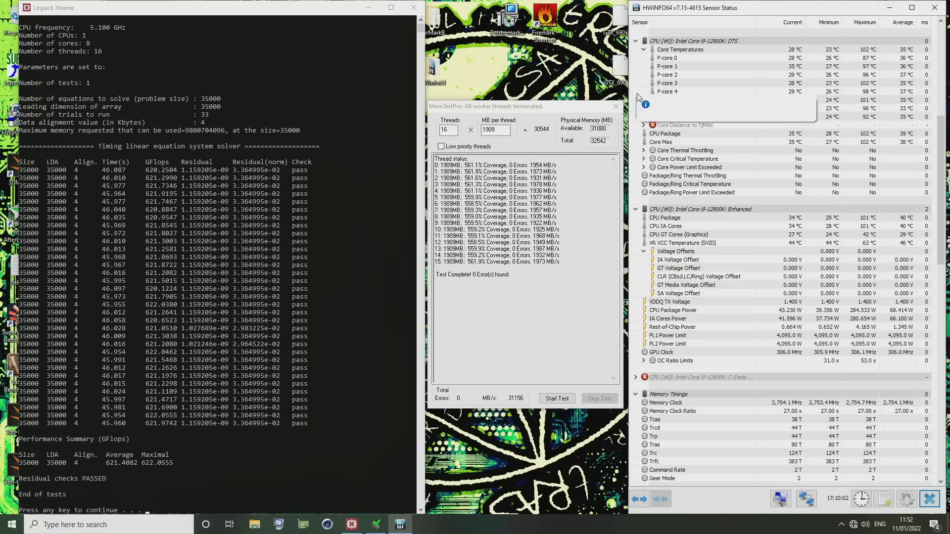
{"action": "mouse_move", "coordinate": [653, 130]}
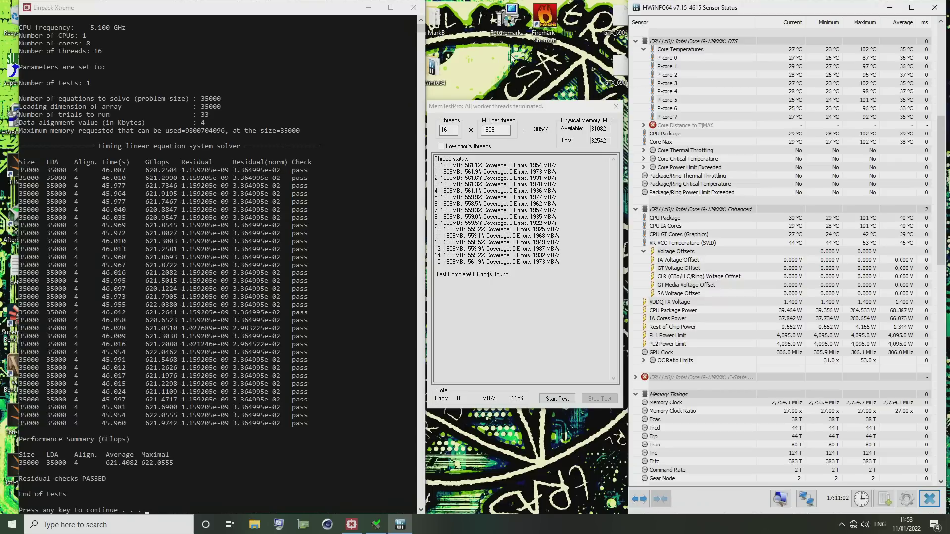
{"action": "scroll", "coordinate": [833, 207], "scroll_direction": "down", "scroll_amount": 7}
{"action": "scroll", "coordinate": [832, 208], "scroll_direction": "down", "scroll_amount": 9}
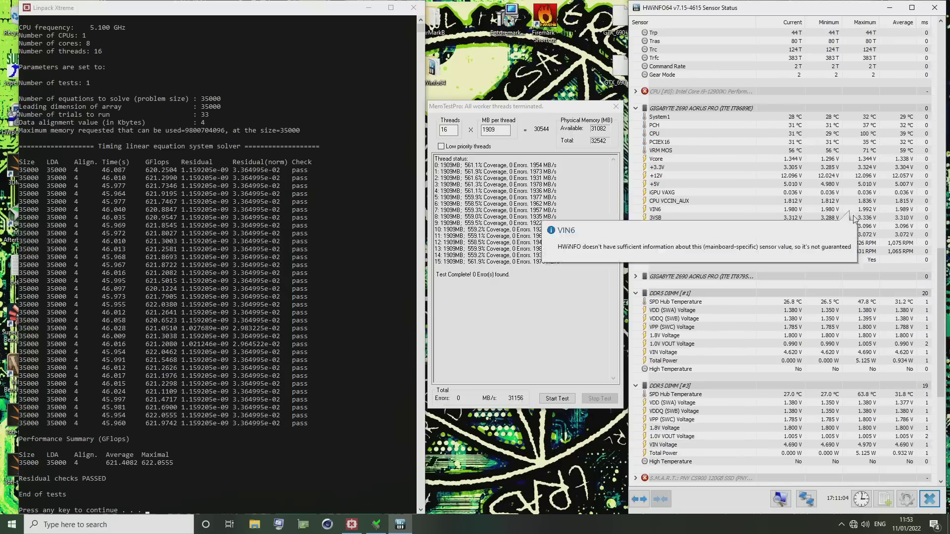
{"action": "left_click", "coordinate": [881, 302]}
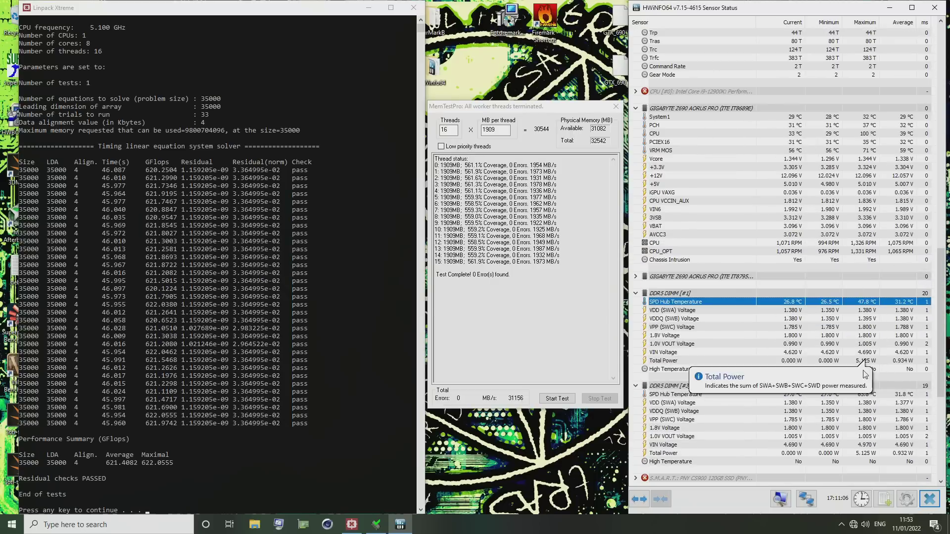
{"action": "left_click", "coordinate": [870, 394]}
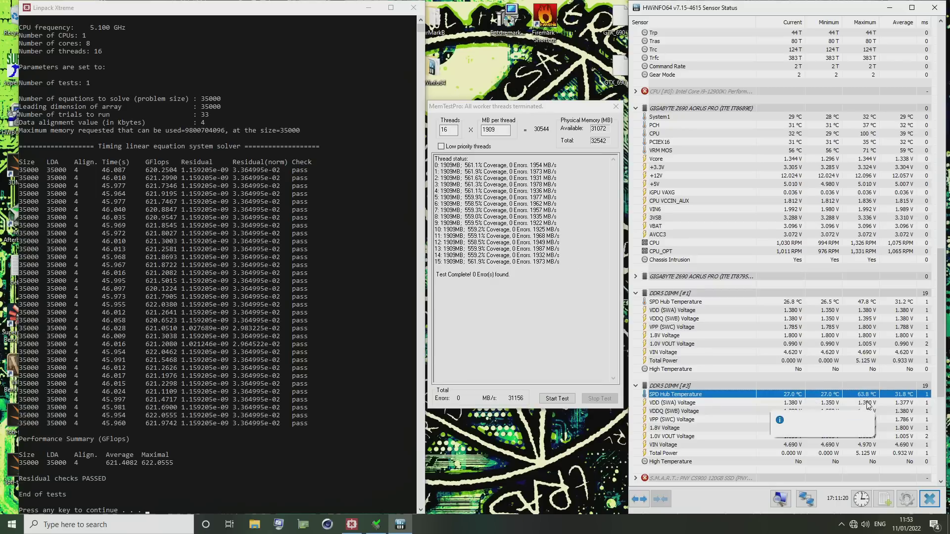
{"action": "scroll", "coordinate": [750, 403], "scroll_direction": "down", "scroll_amount": 1}
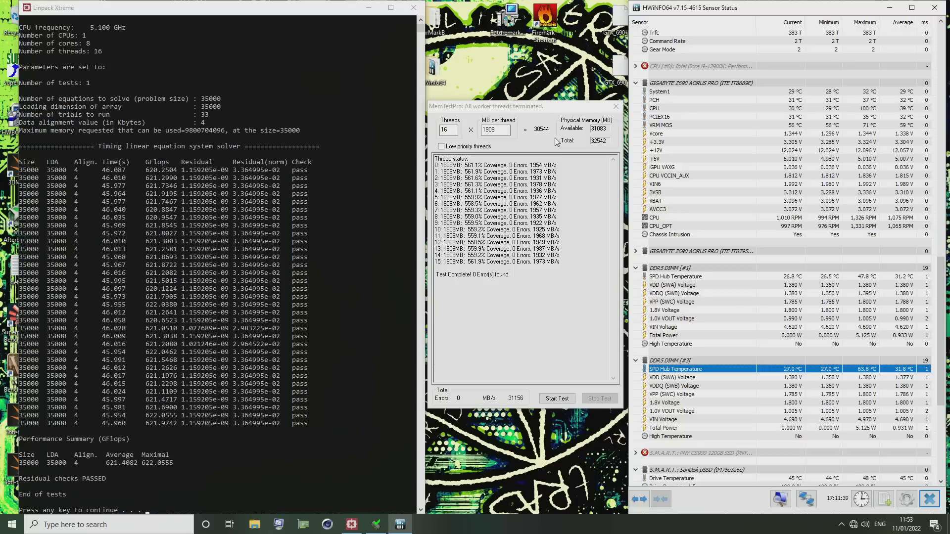
{"action": "mouse_move", "coordinate": [532, 112]}
{"action": "left_mouse_down"}
{"action": "mouse_move", "coordinate": [548, 109]}
{"action": "mouse_move", "coordinate": [536, 101]}
{"action": "left_mouse_up"}
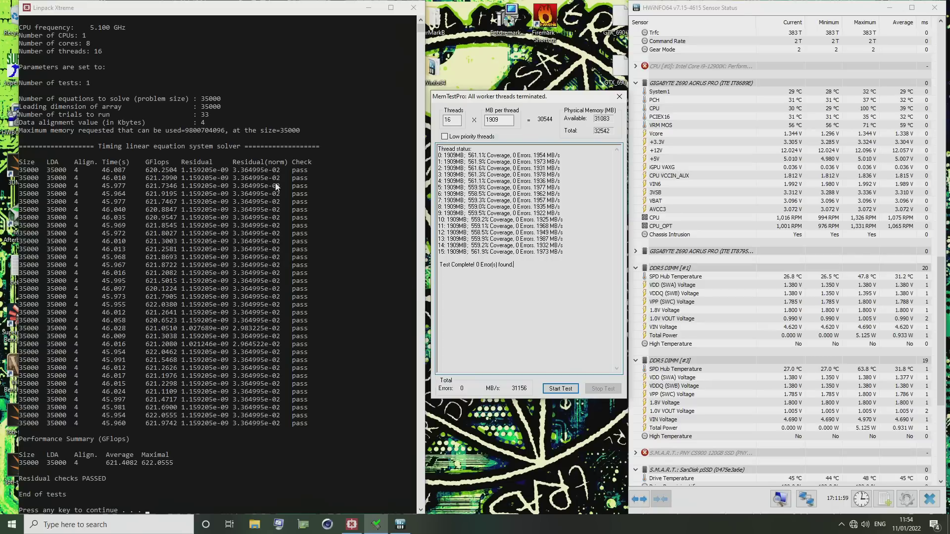
{"action": "scroll", "coordinate": [782, 267], "scroll_direction": "up", "scroll_amount": 15}
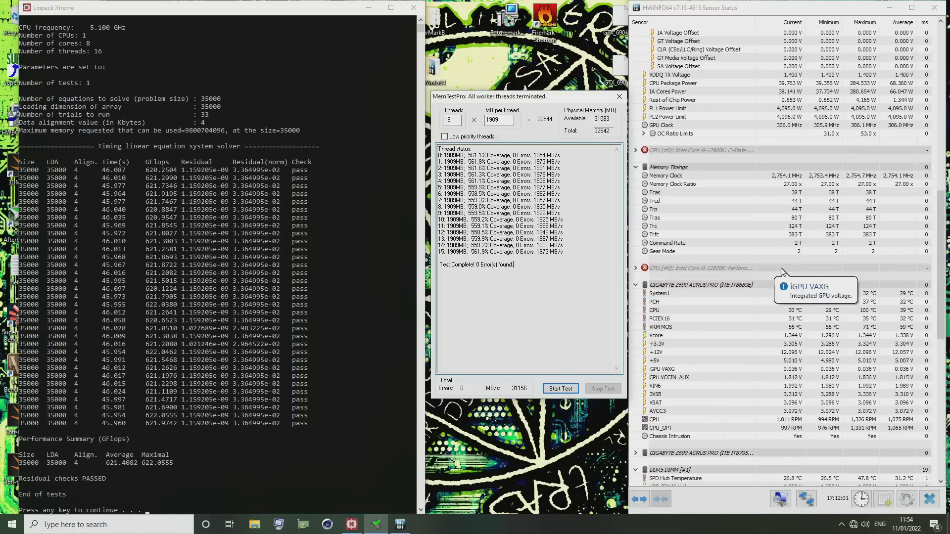
{"action": "scroll", "coordinate": [781, 267], "scroll_direction": "up", "scroll_amount": 13}
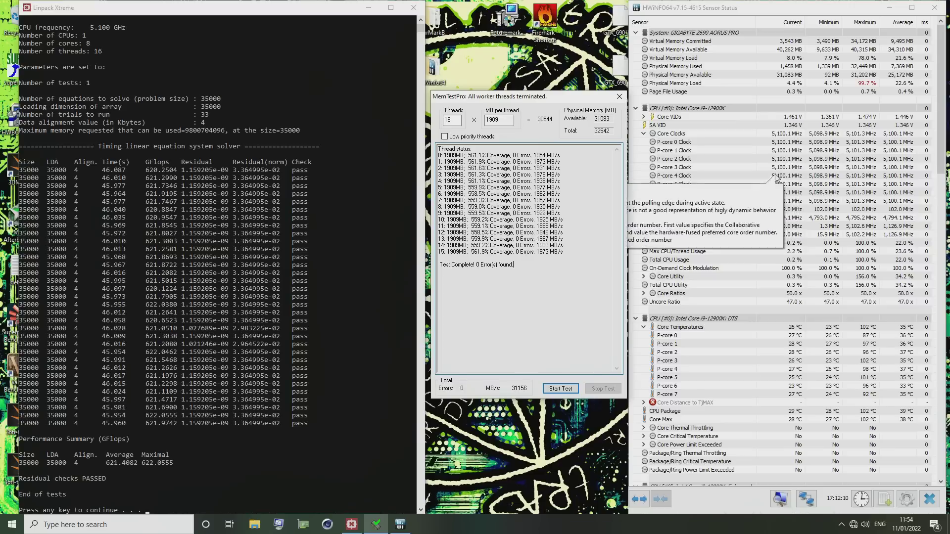
{"action": "left_click", "coordinate": [866, 366]}
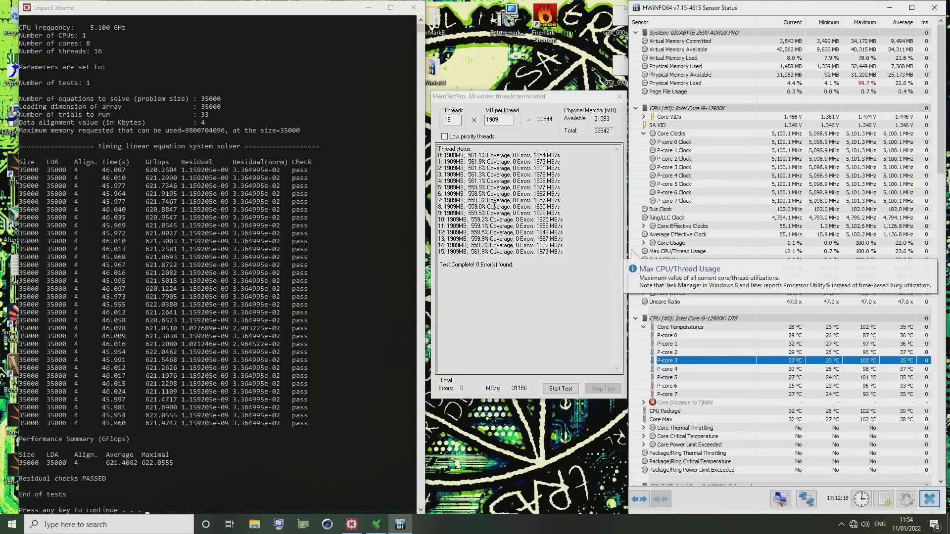
{"action": "mouse_move", "coordinate": [775, 185]}
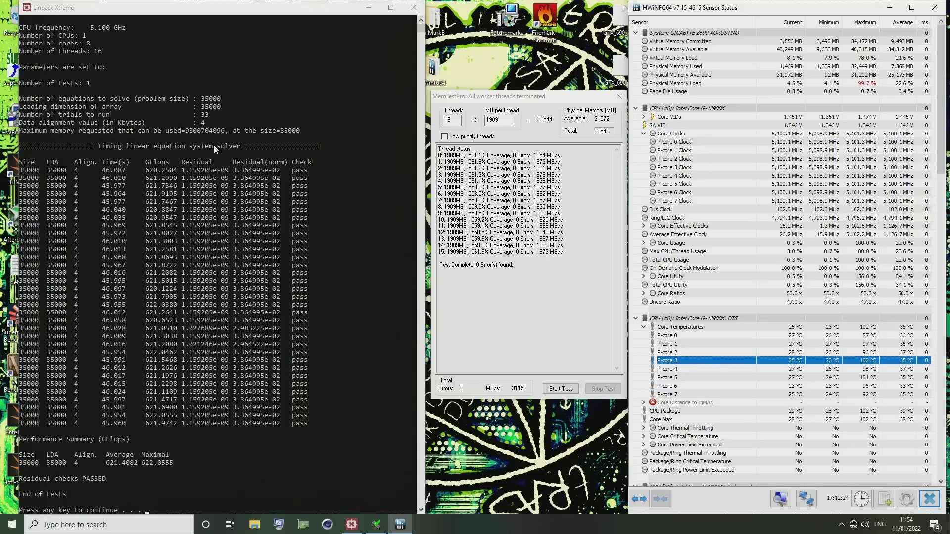
{"action": "mouse_move", "coordinate": [802, 210]}
{"action": "mouse_move", "coordinate": [828, 159]}
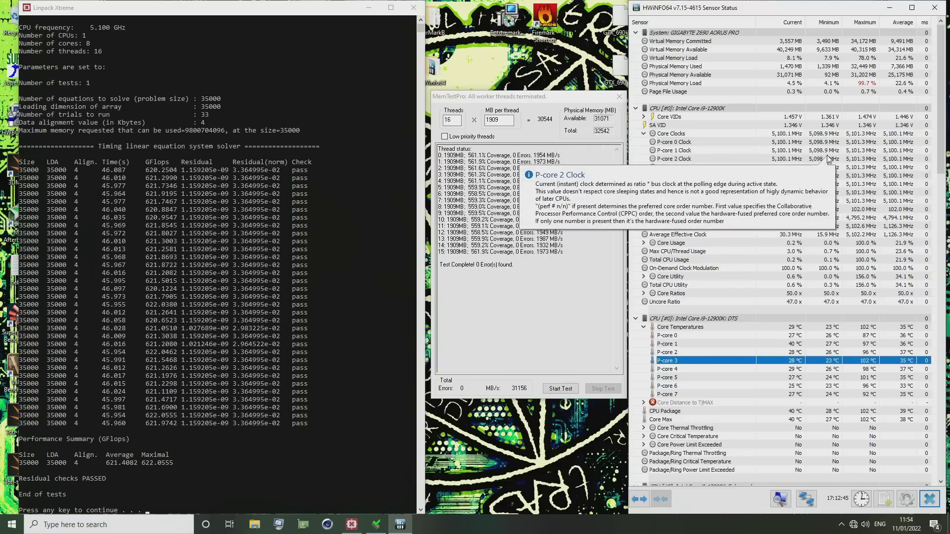
{"action": "mouse_move", "coordinate": [823, 138]}
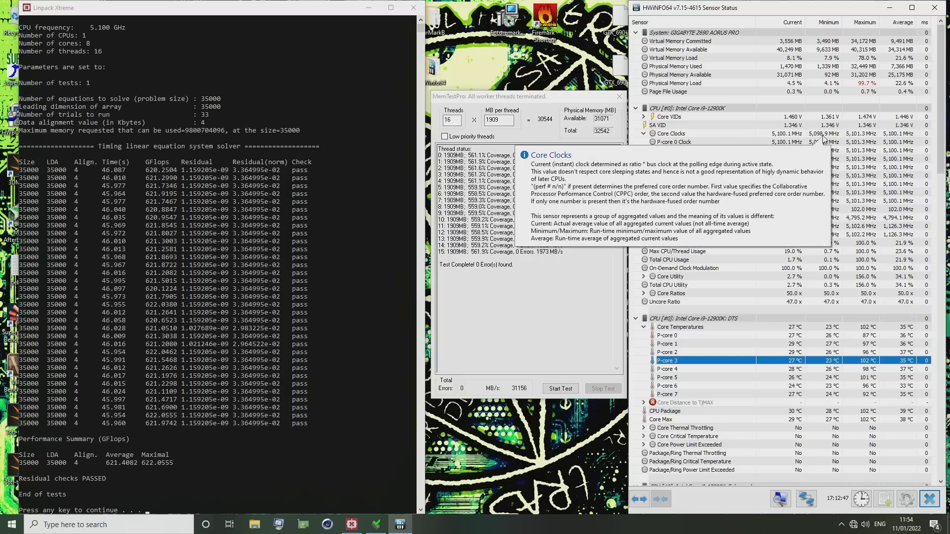
{"action": "mouse_move", "coordinate": [799, 169]}
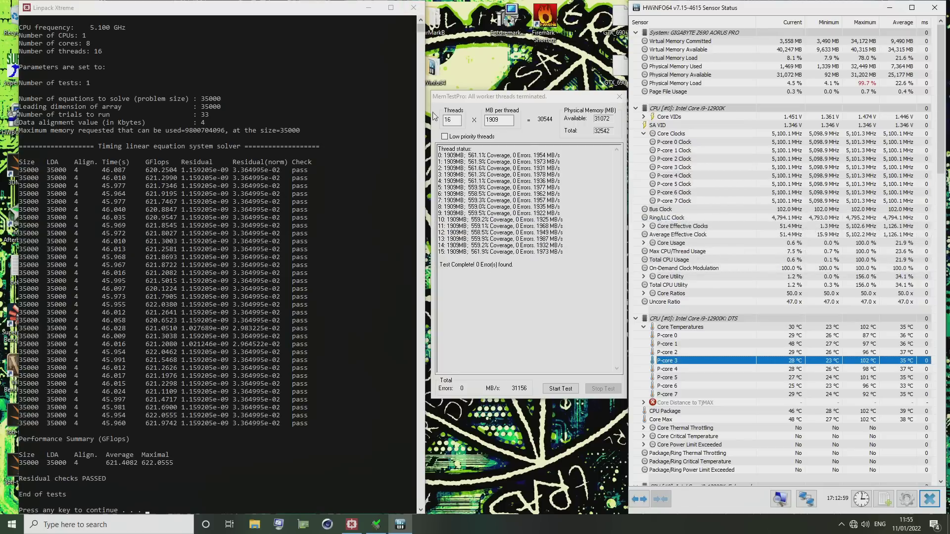
{"action": "mouse_move", "coordinate": [820, 186]}
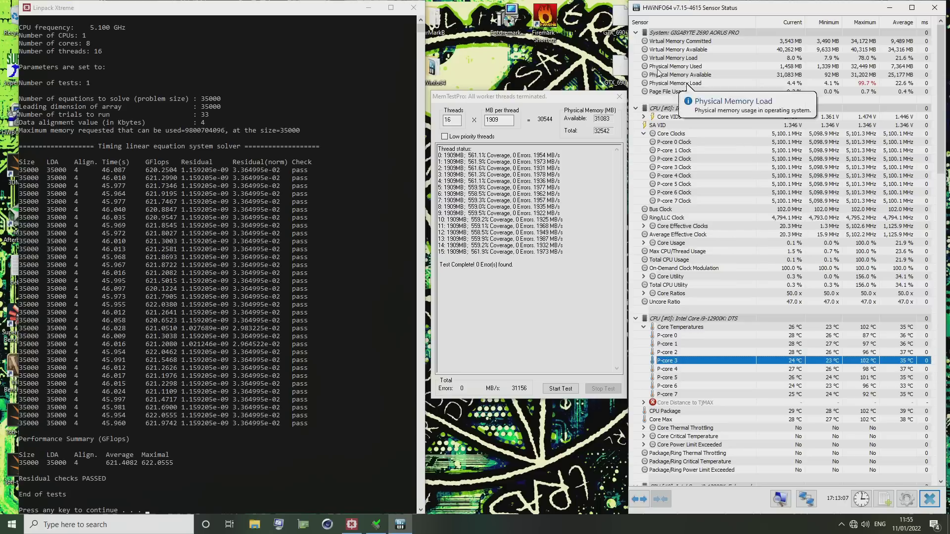
{"action": "mouse_move", "coordinate": [662, 294]}
{"action": "scroll", "coordinate": [662, 295], "scroll_direction": "down", "scroll_amount": 5}
{"action": "mouse_move", "coordinate": [780, 437]}
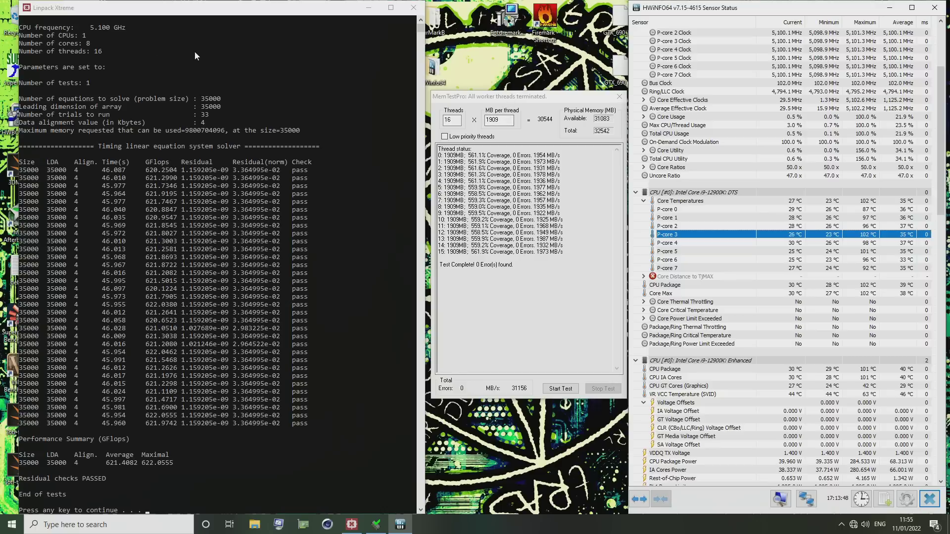
Close the Linpack Xtreme console, MemTestPro and the HWiNFO sensor window.
{"action": "left_click", "coordinate": [411, 9]}
{"action": "left_click", "coordinate": [619, 96]}
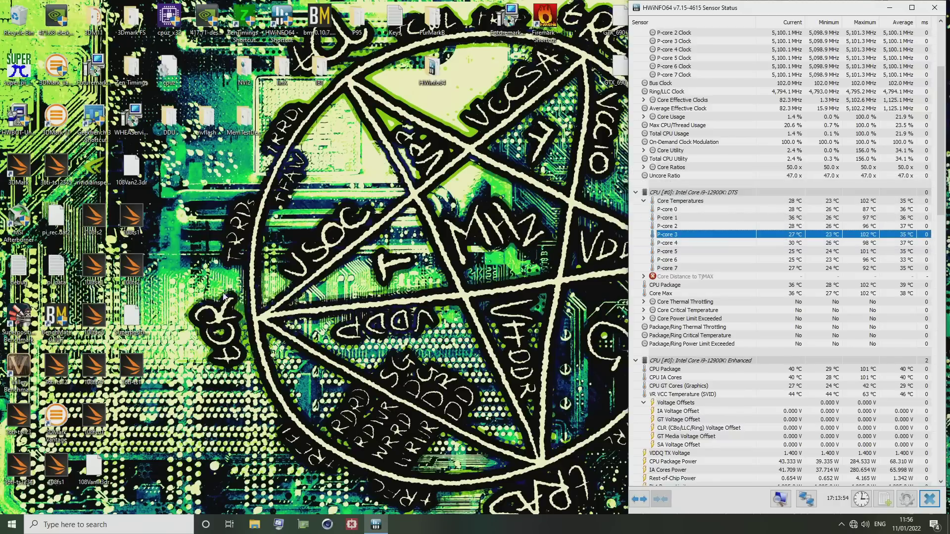
{"action": "mouse_move", "coordinate": [657, 242]}
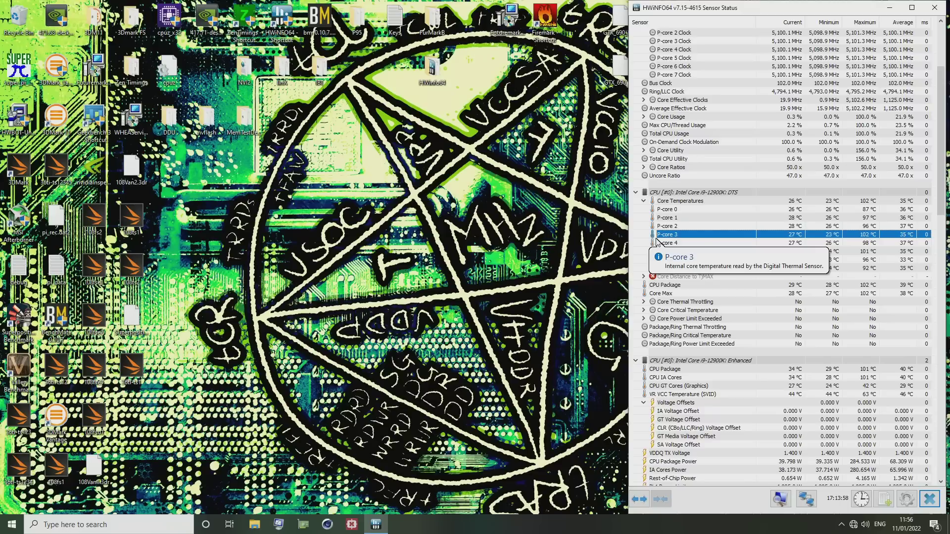
{"action": "left_click", "coordinate": [932, 12]}
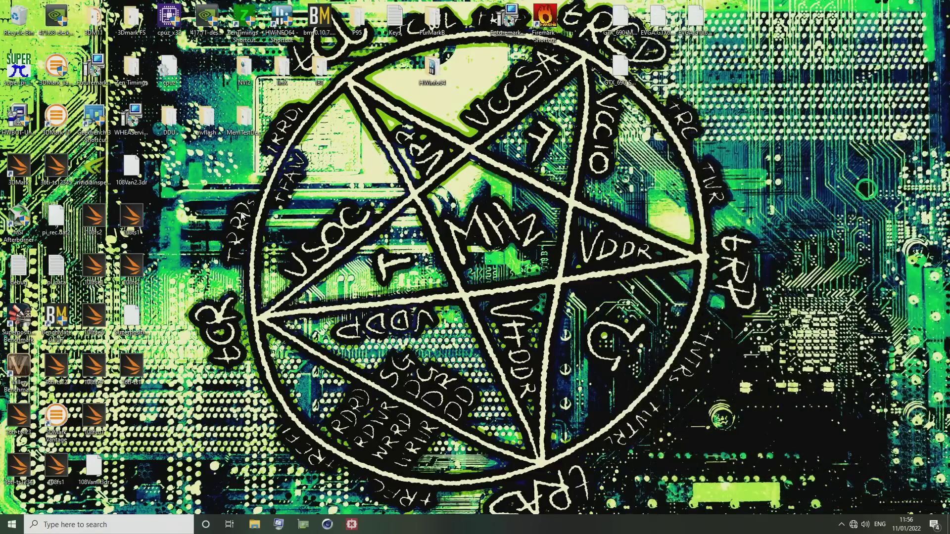
Restart Windows from the Start button's power-user menu.
{"action": "right_click", "coordinate": [12, 523]}
{"action": "mouse_move", "coordinate": [32, 495]}
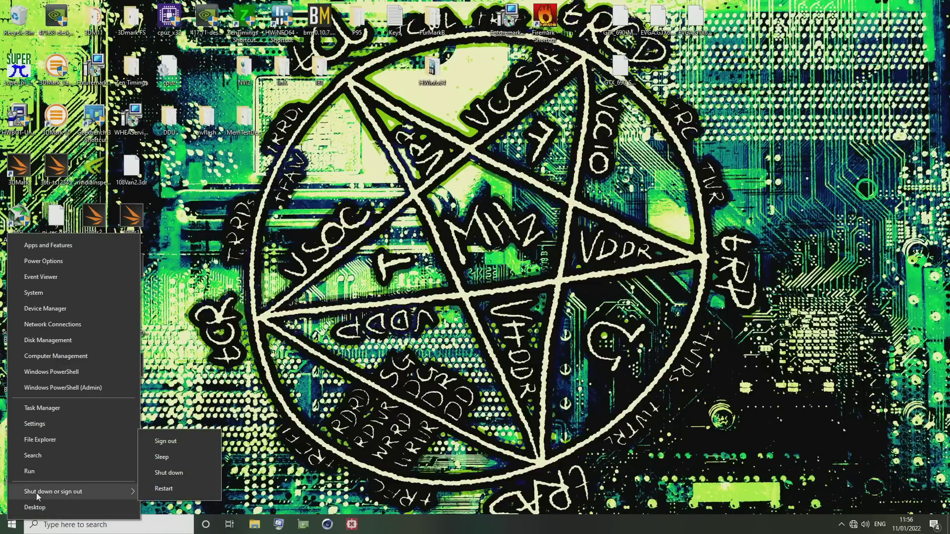
{"action": "left_click", "coordinate": [165, 489]}
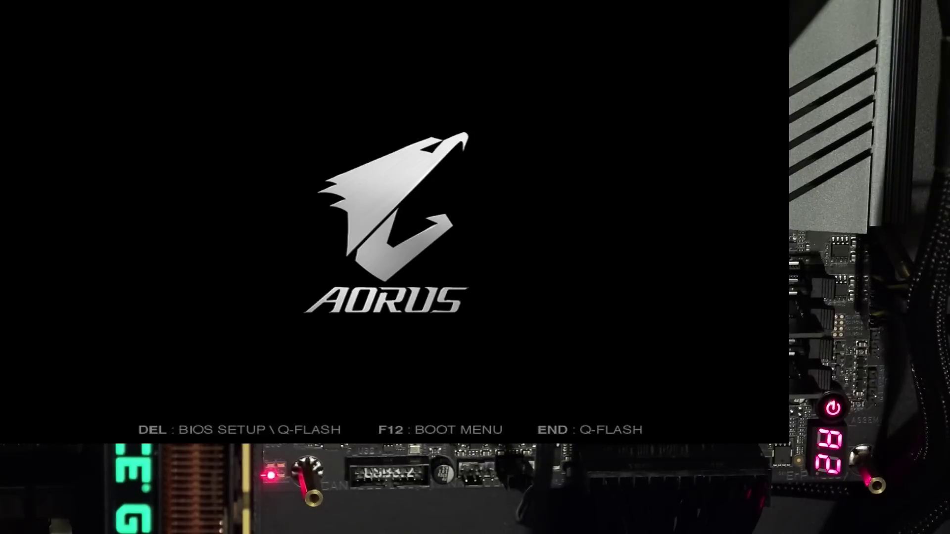
Enter BIOS setup from the AORUS boot splash with the Delete key.
{"action": "key", "text": "Delete"}
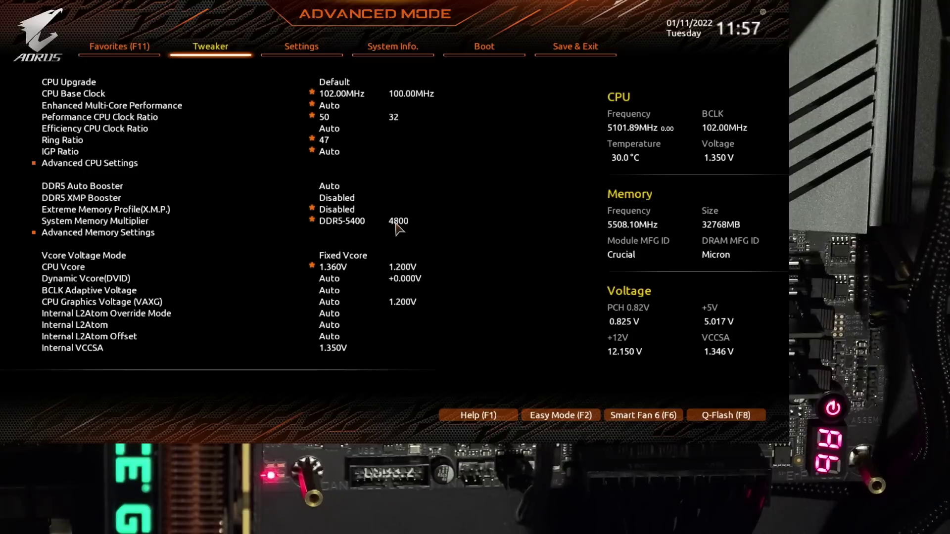
Step from the CPU ratio and Vcore Voltage Mode rows down to DRAM Vdd/VddQ at 1.400V.
{"action": "key", "text": "Down"}
{"action": "key", "text": "Down"}
{"action": "key", "text": "Down"}
{"action": "key", "text": "Down"}
{"action": "key", "text": "Down"}
{"action": "key", "text": "Down"}
{"action": "key", "text": "Down"}
{"action": "key", "text": "Down"}
{"action": "key", "text": "Down"}
{"action": "key", "text": "Down"}
{"action": "key", "text": "Down"}
{"action": "key", "text": "Down"}
{"action": "key", "text": "Down"}
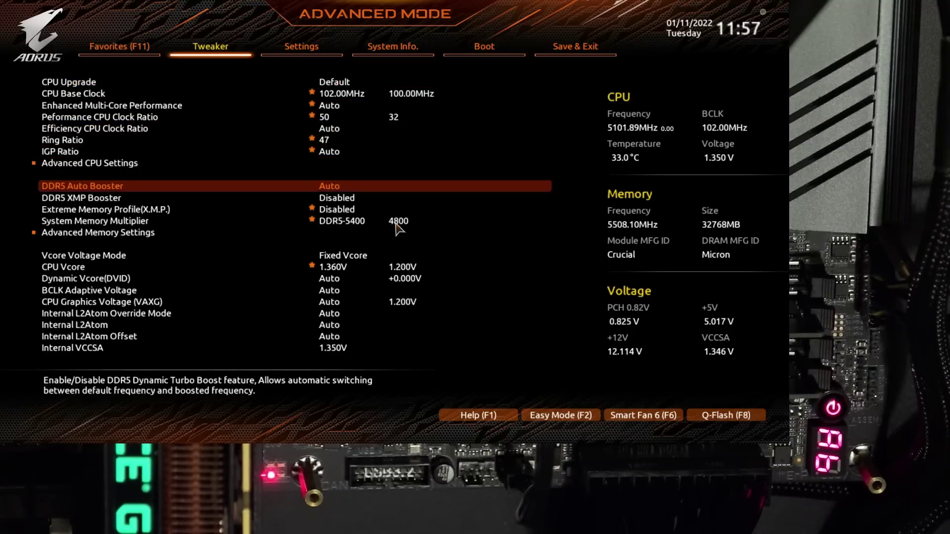
{"action": "key", "text": "Down"}
{"action": "key", "text": "Down"}
{"action": "key", "text": "Up"}
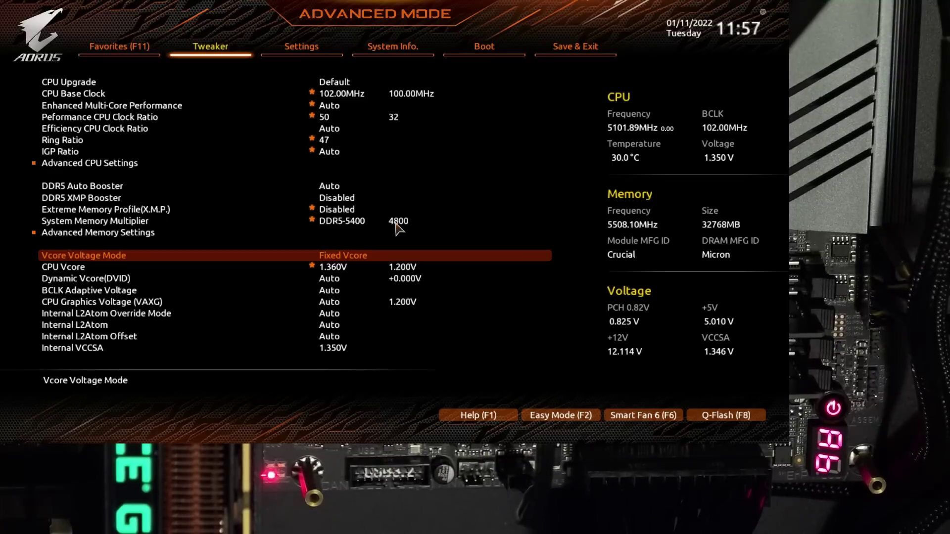
{"action": "key", "text": "Down"}
{"action": "key", "text": "Down"}
{"action": "key", "text": "Down"}
{"action": "key", "text": "Down"}
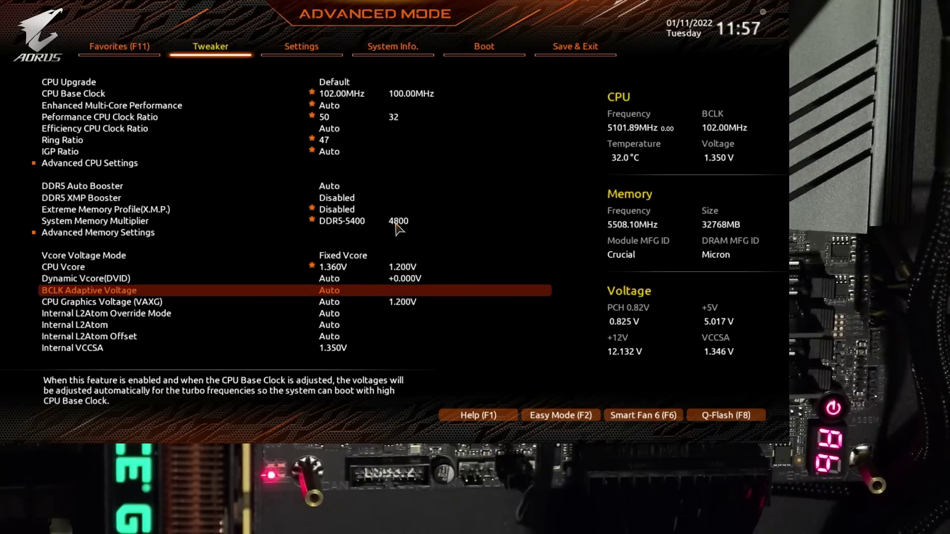
{"action": "key", "text": "Down"}
{"action": "key", "text": "Down"}
{"action": "key", "text": "Down"}
{"action": "key", "text": "Down"}
{"action": "key", "text": "Down"}
{"action": "key", "text": "Down"}
{"action": "key", "text": "Down"}
{"action": "key", "text": "Down"}
{"action": "key", "text": "Up"}
{"action": "key", "text": "Up"}
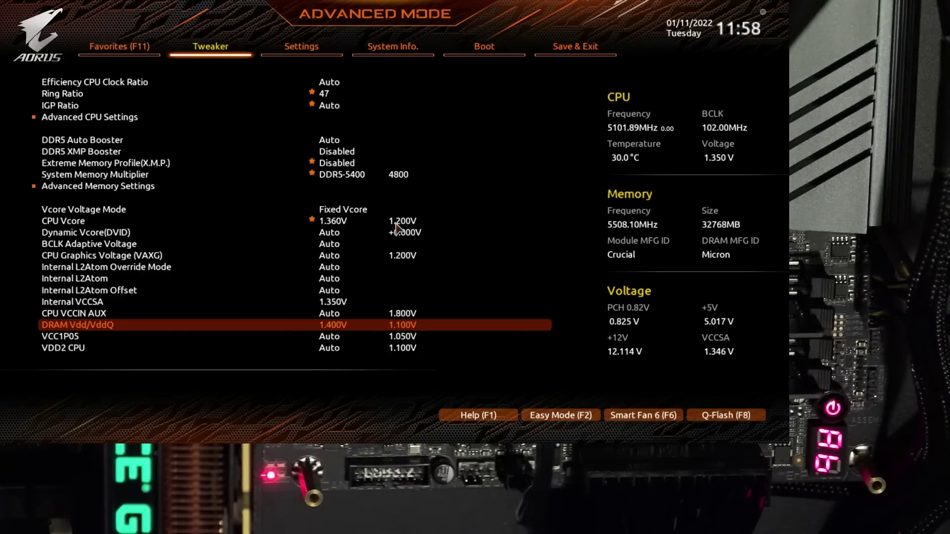
Compare Internal VCCSA 1.350V with the L2Atom and CPU VCCIN AUX rows, ending on CPU Vcore.
{"action": "key", "text": "Up"}
{"action": "key", "text": "Up"}
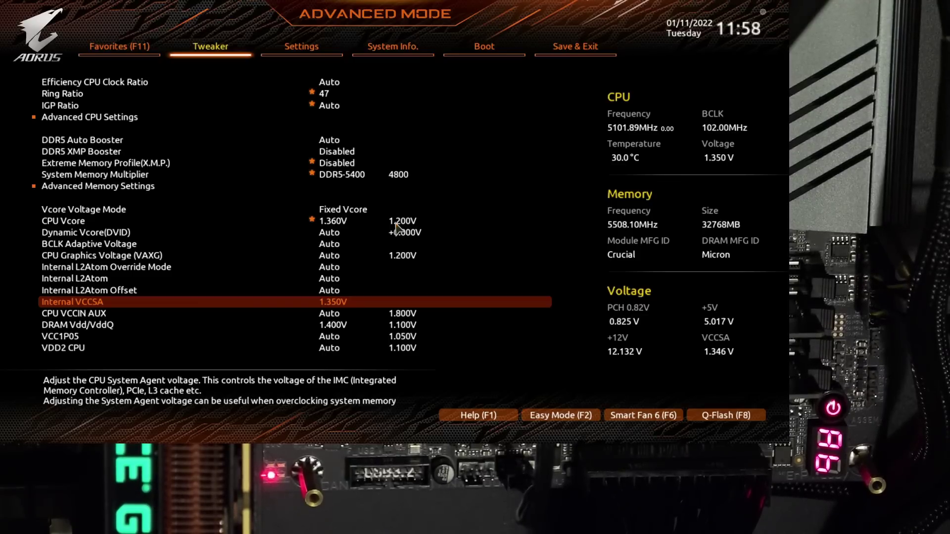
{"action": "key", "text": "Up"}
{"action": "key", "text": "Down"}
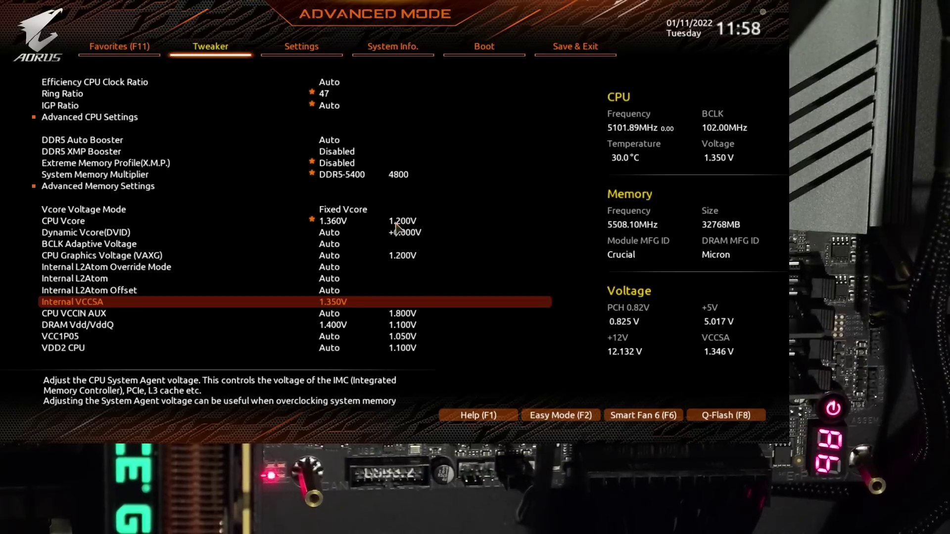
{"action": "key", "text": "Up"}
{"action": "key", "text": "Up"}
{"action": "key", "text": "Down"}
{"action": "key", "text": "Down"}
{"action": "key", "text": "Down"}
{"action": "key", "text": "Up"}
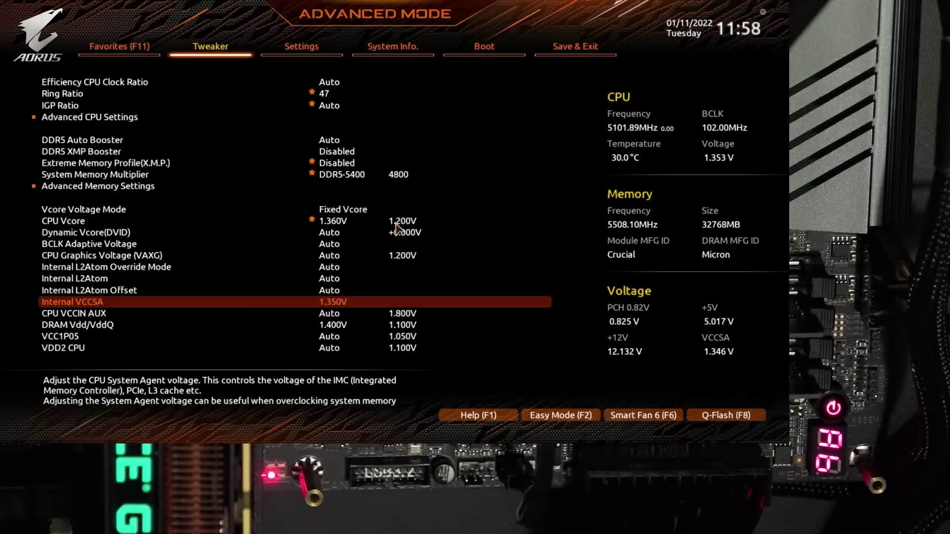
{"action": "key", "text": "Up"}
{"action": "key", "text": "Down"}
{"action": "key", "text": "Up"}
{"action": "key", "text": "Up"}
{"action": "key", "text": "Up"}
{"action": "key", "text": "Up"}
{"action": "key", "text": "Up"}
{"action": "key", "text": "Up"}
{"action": "key", "text": "Up"}
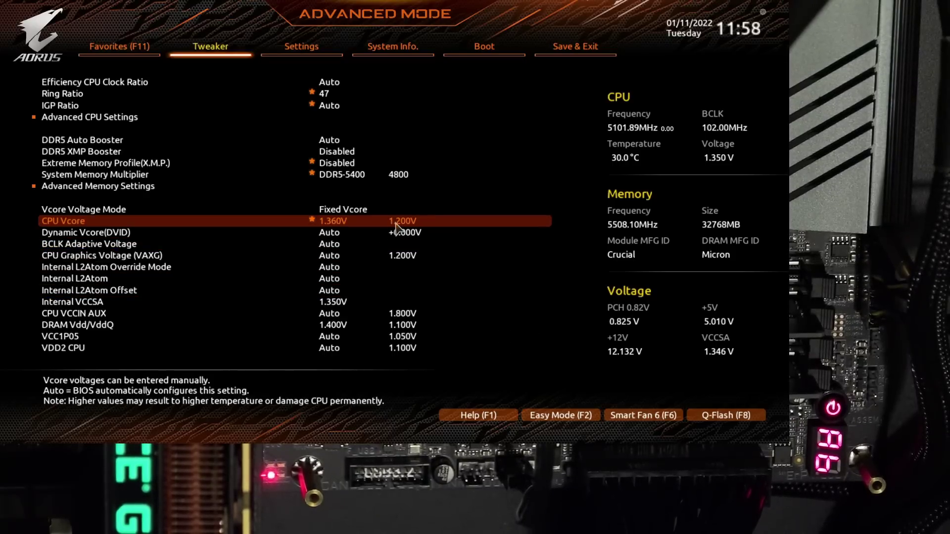
{"action": "key", "text": "End"}
{"action": "key", "text": "Return"}
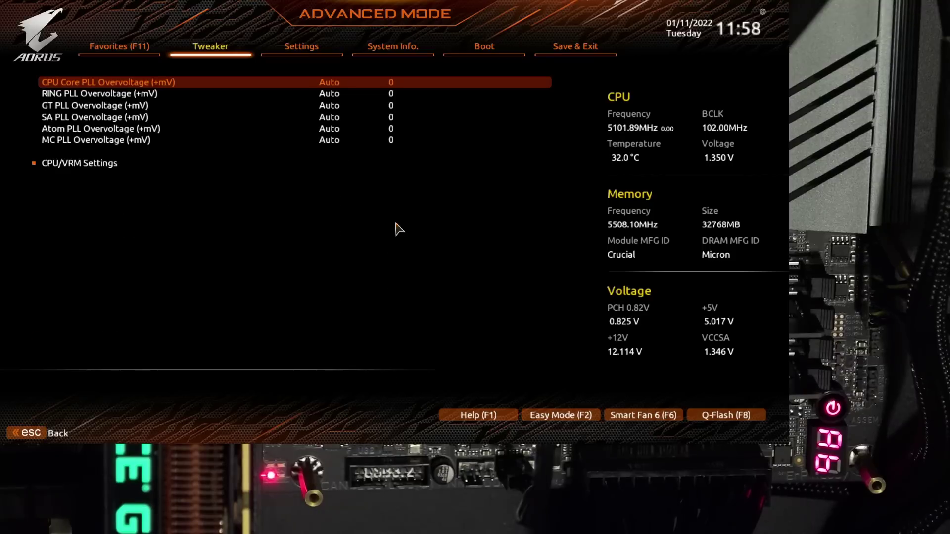
{"action": "key", "text": "End"}
{"action": "key", "text": "Return"}
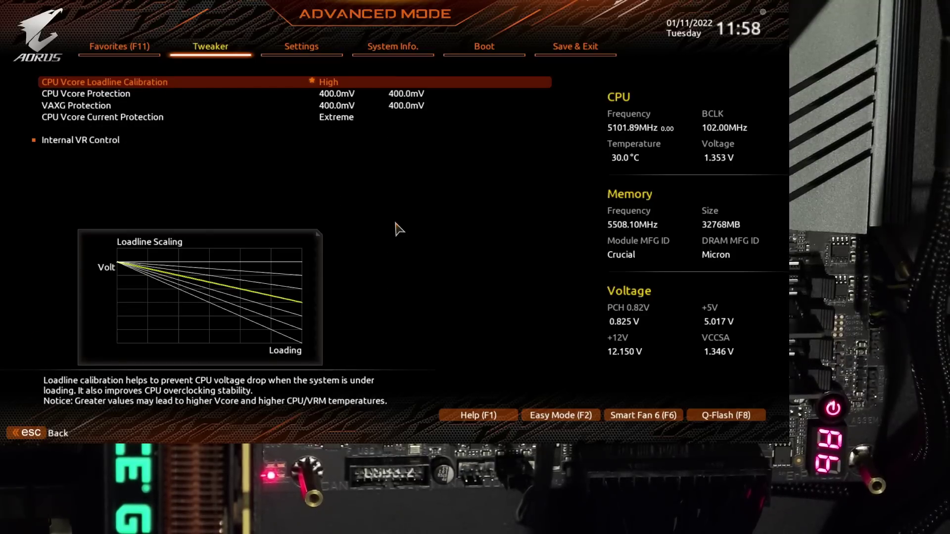
{"action": "key", "text": "Escape"}
{"action": "key", "text": "Escape"}
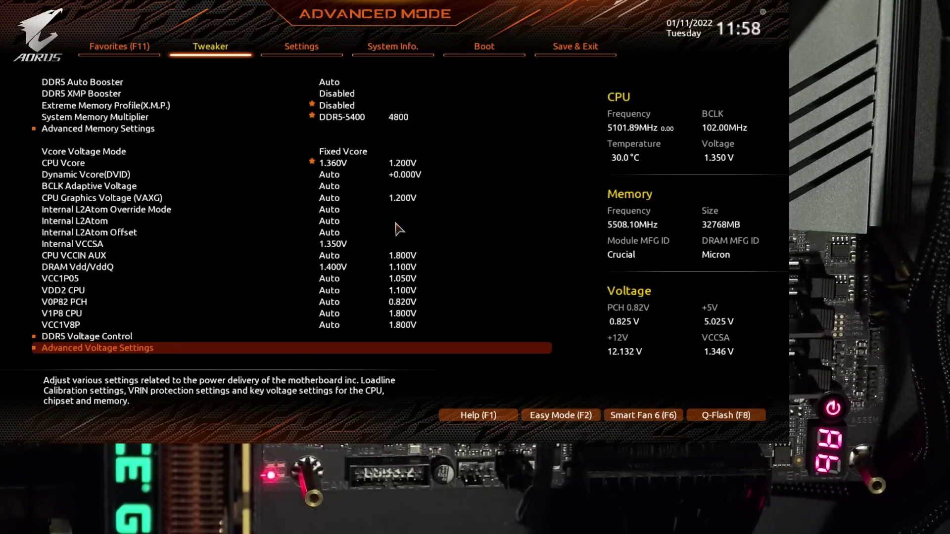
{"action": "key", "text": "Up"}
{"action": "key", "text": "Up"}
{"action": "key", "text": "Up"}
{"action": "key", "text": "Up"}
{"action": "key", "text": "Up"}
{"action": "key", "text": "Up"}
{"action": "key", "text": "Up"}
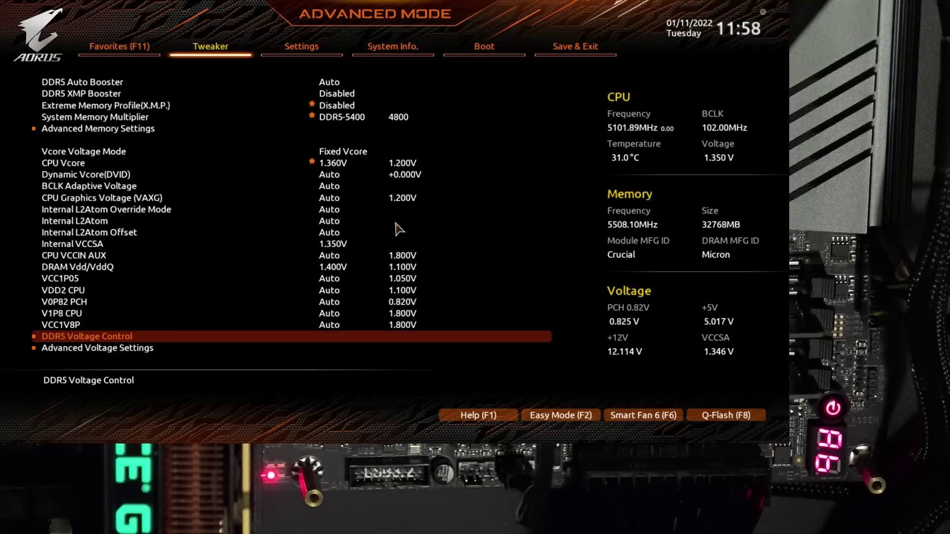
{"action": "key", "text": "Up"}
{"action": "key", "text": "Up"}
{"action": "key", "text": "Up"}
{"action": "key", "text": "Up"}
{"action": "key", "text": "Up"}
{"action": "key", "text": "Up"}
{"action": "key", "text": "Up"}
{"action": "key", "text": "Up"}
{"action": "key", "text": "Up"}
{"action": "key", "text": "Up"}
{"action": "key", "text": "Up"}
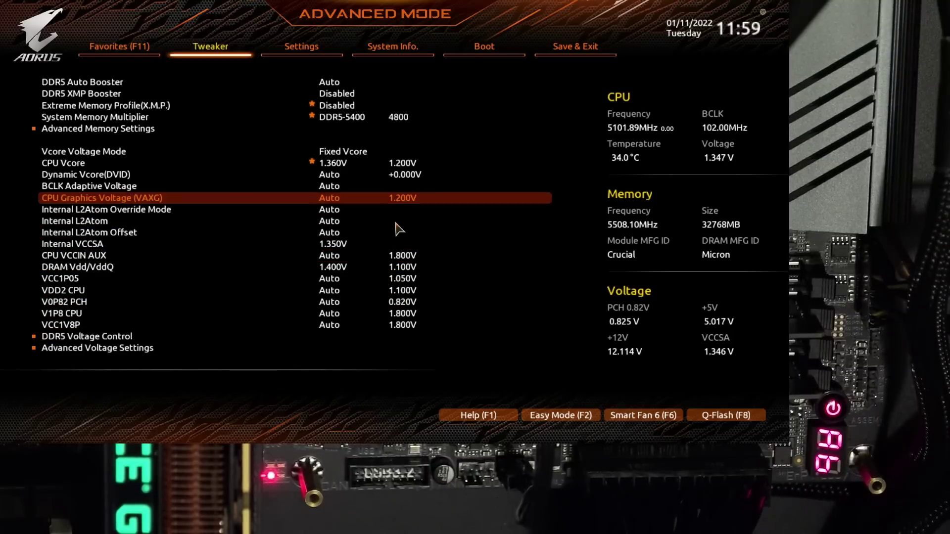
{"action": "key", "text": "Up"}
{"action": "key", "text": "Up"}
{"action": "key", "text": "Up"}
{"action": "key", "text": "Up"}
{"action": "key", "text": "Up"}
{"action": "key", "text": "Up"}
{"action": "key", "text": "Up"}
{"action": "key", "text": "Up"}
{"action": "key", "text": "Up"}
{"action": "key", "text": "Up"}
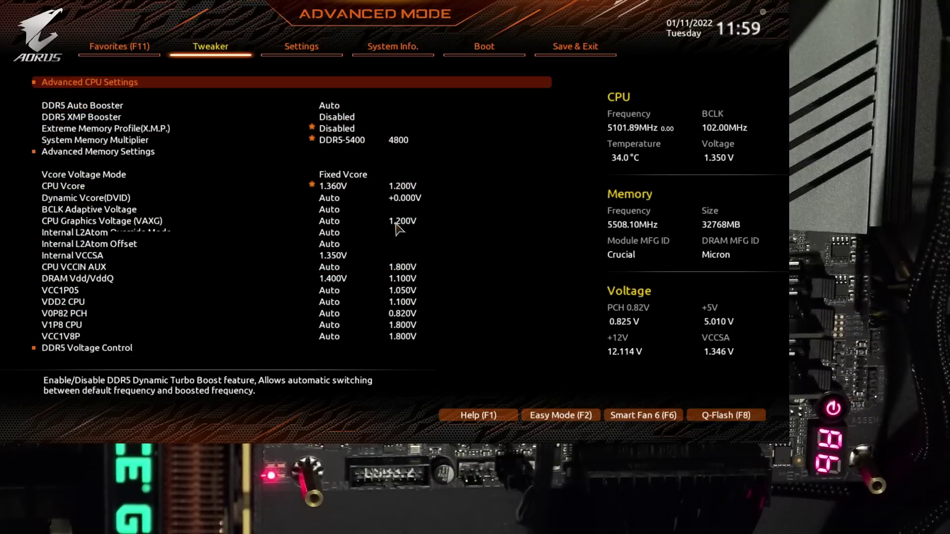
{"action": "key", "text": "Up"}
{"action": "key", "text": "Up"}
{"action": "key", "text": "Up"}
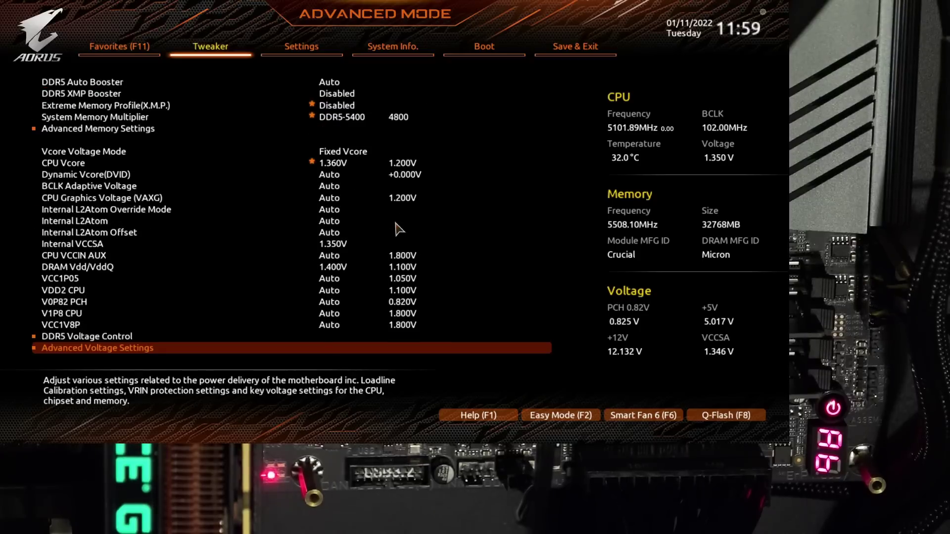
{"action": "key", "text": "Down"}
{"action": "key", "text": "Down"}
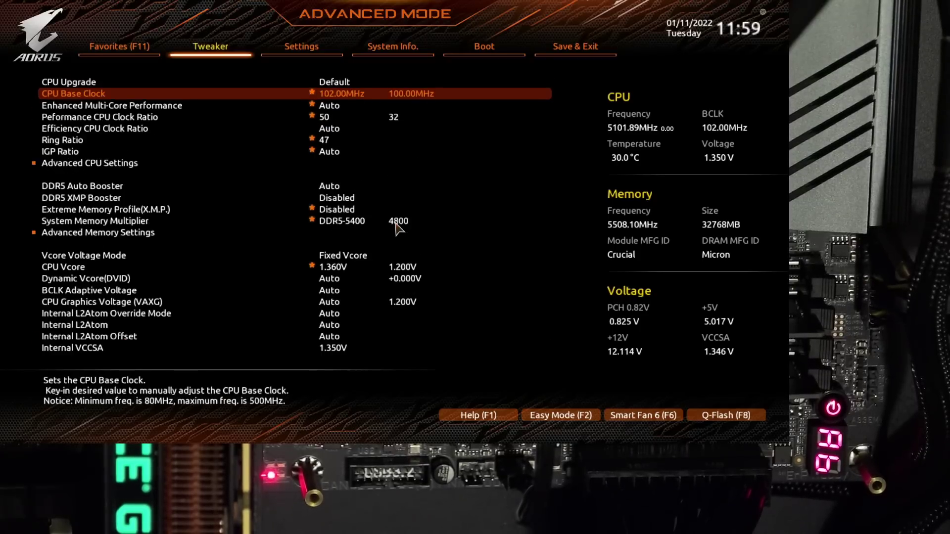
{"action": "key", "text": "Down"}
{"action": "key", "text": "Down"}
{"action": "key", "text": "Down"}
{"action": "key", "text": "Down"}
{"action": "key", "text": "Down"}
{"action": "key", "text": "Down"}
{"action": "key", "text": "Return"}
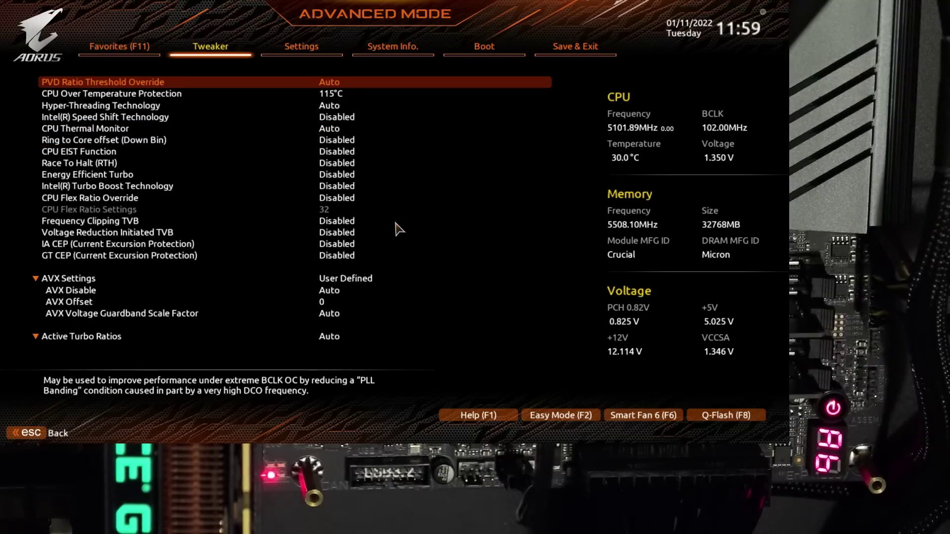
{"action": "key", "text": "Down"}
{"action": "key", "text": "Down"}
{"action": "key", "text": "Up"}
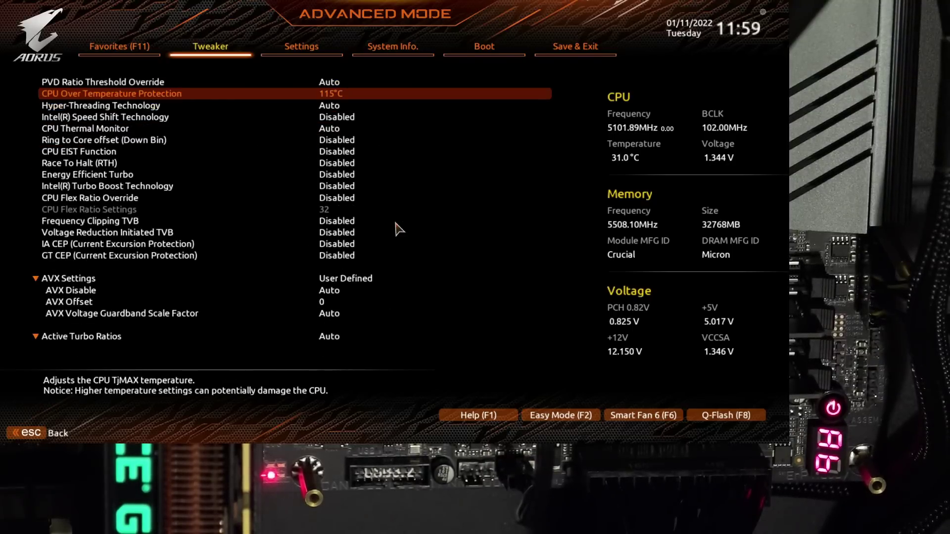
{"action": "key", "text": "Down"}
{"action": "key", "text": "Down"}
{"action": "key", "text": "Down"}
{"action": "key", "text": "Down"}
{"action": "key", "text": "Down"}
{"action": "key", "text": "Down"}
{"action": "key", "text": "Down"}
{"action": "key", "text": "Down"}
{"action": "key", "text": "Down"}
{"action": "key", "text": "Down"}
{"action": "key", "text": "Down"}
{"action": "key", "text": "Down"}
{"action": "key", "text": "Down"}
{"action": "key", "text": "Down"}
{"action": "key", "text": "Down"}
{"action": "key", "text": "Down"}
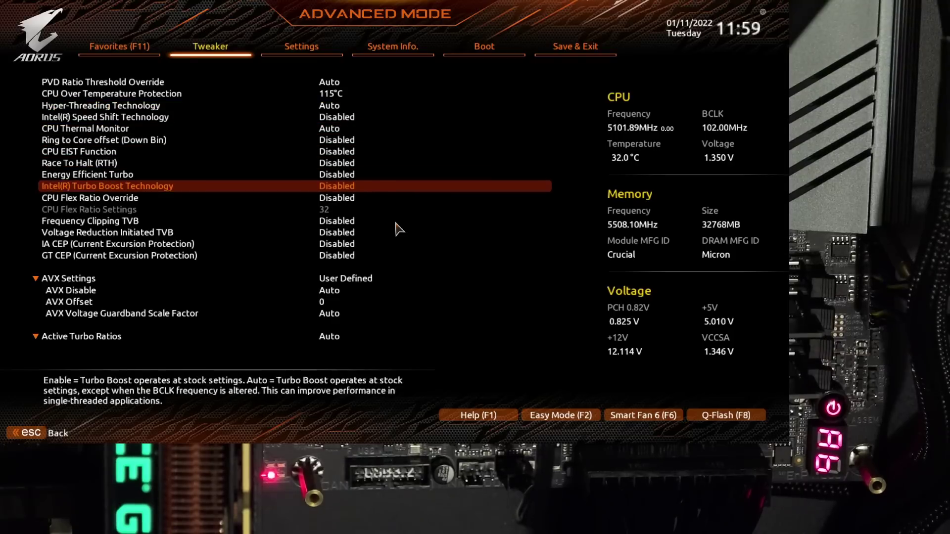
{"action": "key", "text": "Down"}
{"action": "key", "text": "Down"}
{"action": "key", "text": "Down"}
{"action": "key", "text": "Down"}
{"action": "key", "text": "Down"}
{"action": "key", "text": "Down"}
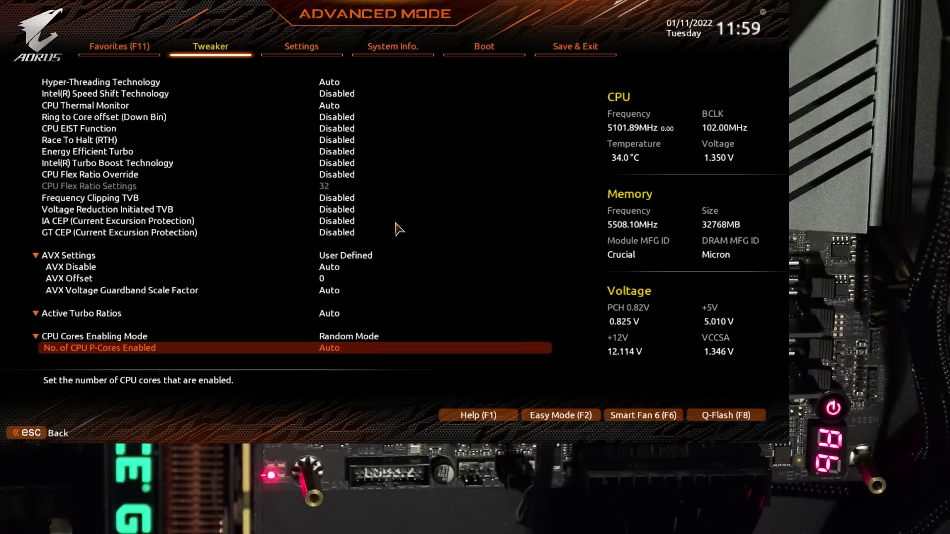
{"action": "key", "text": "Down"}
{"action": "key", "text": "Down"}
{"action": "key", "text": "Down"}
{"action": "key", "text": "Down"}
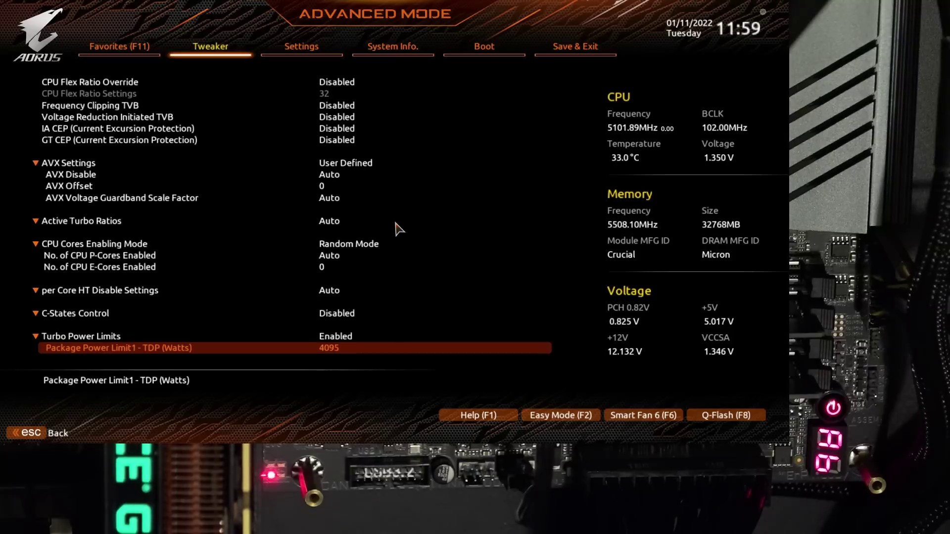
{"action": "key", "text": "Down"}
{"action": "key", "text": "Down"}
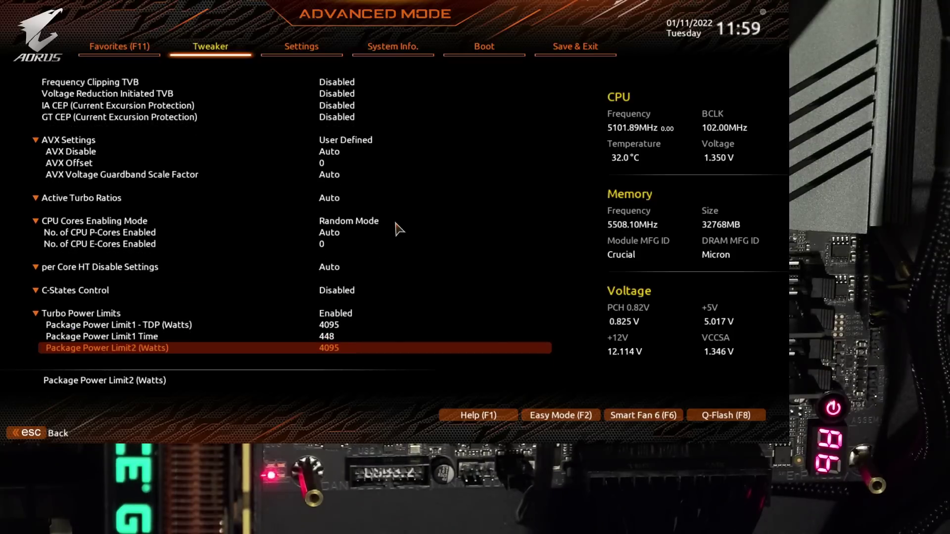
{"action": "key", "text": "Down"}
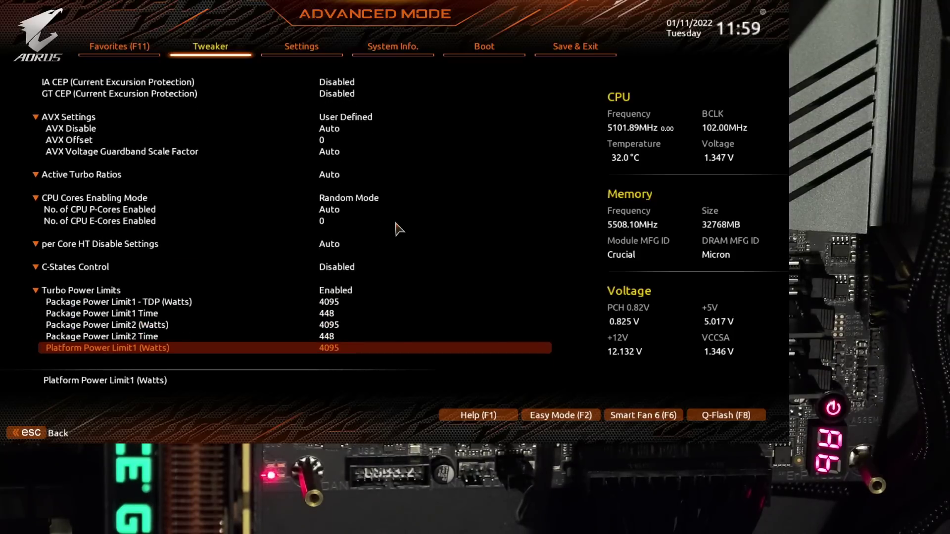
{"action": "key", "text": "Down"}
{"action": "key", "text": "Down"}
{"action": "key", "text": "Down"}
{"action": "key", "text": "Down"}
{"action": "key", "text": "Down"}
{"action": "key", "text": "Down"}
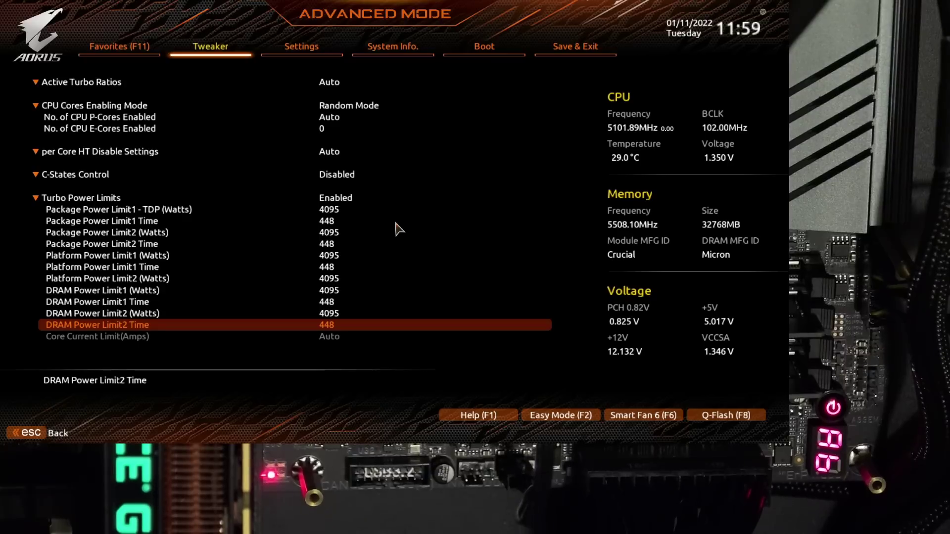
{"action": "key", "text": "Up"}
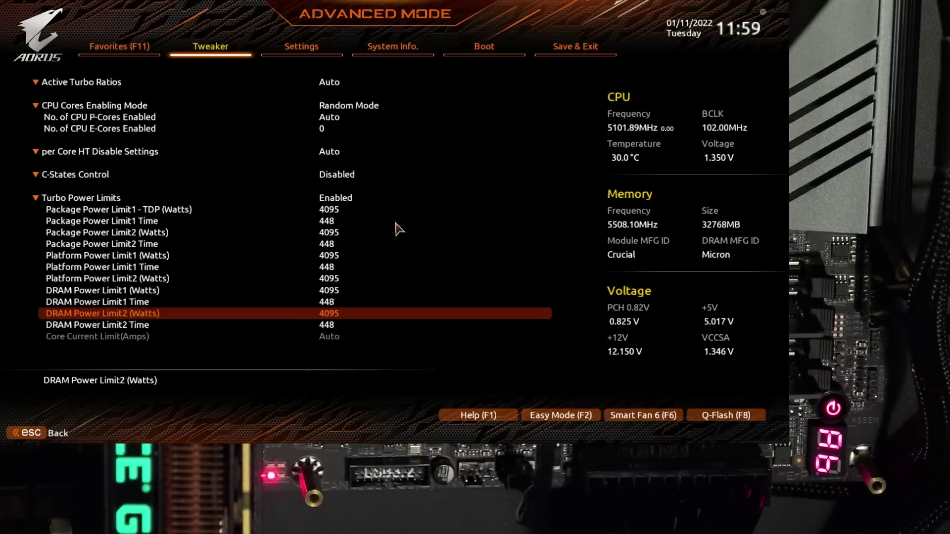
{"action": "key", "text": "Escape"}
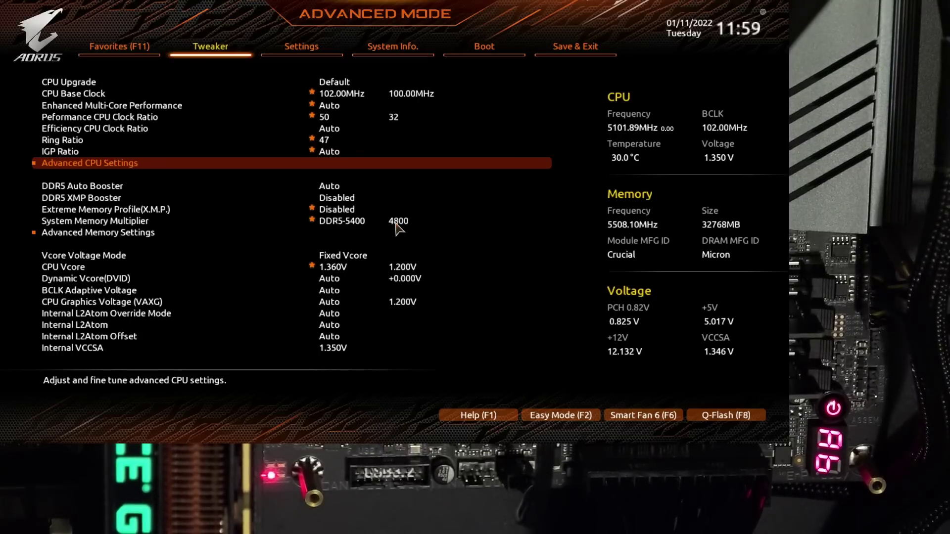
Open Advanced Memory Settings, then Memory Channels Timing to show CAS 38-44-44-80 timings.
{"action": "key", "text": "Return"}
{"action": "key", "text": "Down"}
{"action": "key", "text": "Down"}
{"action": "key", "text": "Down"}
{"action": "key", "text": "Down"}
{"action": "key", "text": "Down"}
{"action": "key", "text": "Down"}
{"action": "key", "text": "Up"}
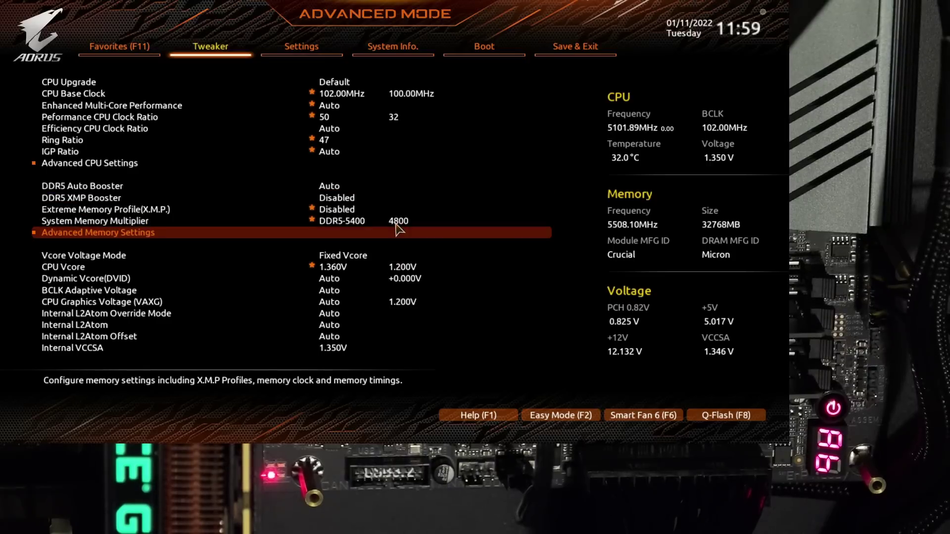
{"action": "key", "text": "Return"}
{"action": "key", "text": "Down"}
{"action": "key", "text": "Down"}
{"action": "key", "text": "Down"}
{"action": "key", "text": "Down"}
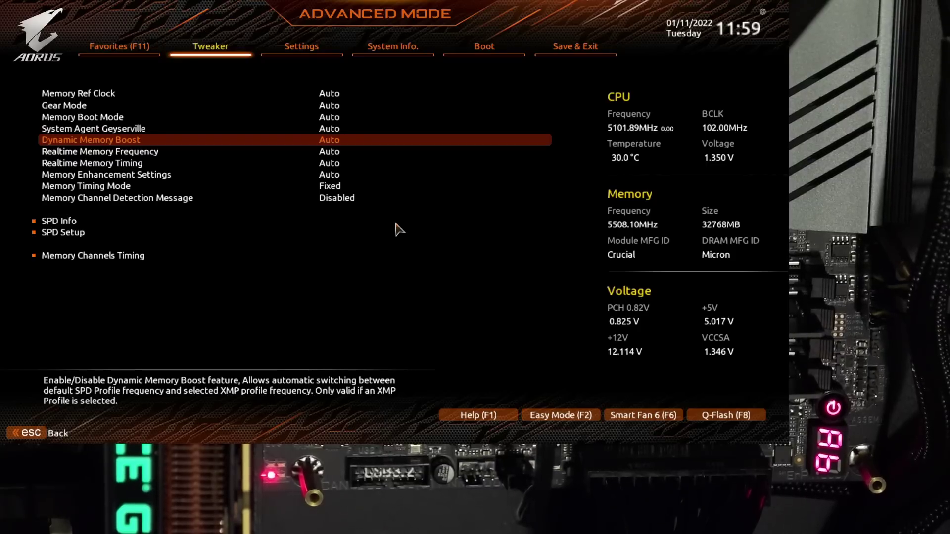
{"action": "key", "text": "Down"}
{"action": "key", "text": "Down"}
{"action": "key", "text": "Down"}
{"action": "key", "text": "Down"}
{"action": "key", "text": "Down"}
{"action": "key", "text": "Down"}
{"action": "key", "text": "Down"}
{"action": "key", "text": "Down"}
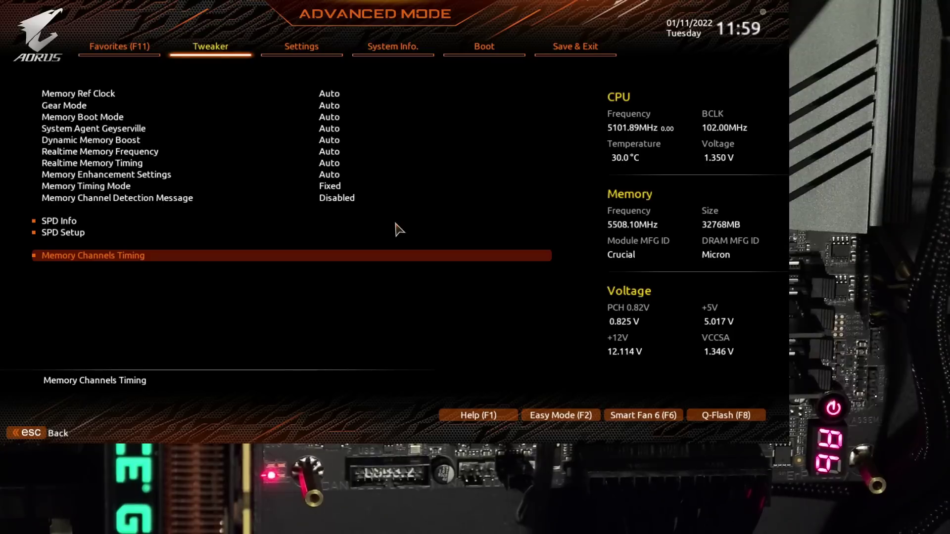
{"action": "key", "text": "Return"}
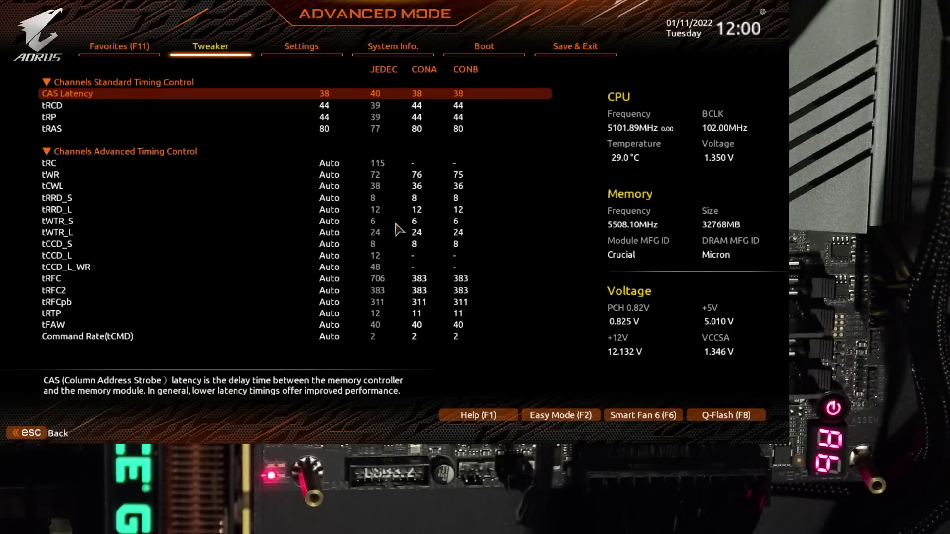
{"action": "key", "text": "Down"}
{"action": "key", "text": "Down"}
{"action": "key", "text": "Down"}
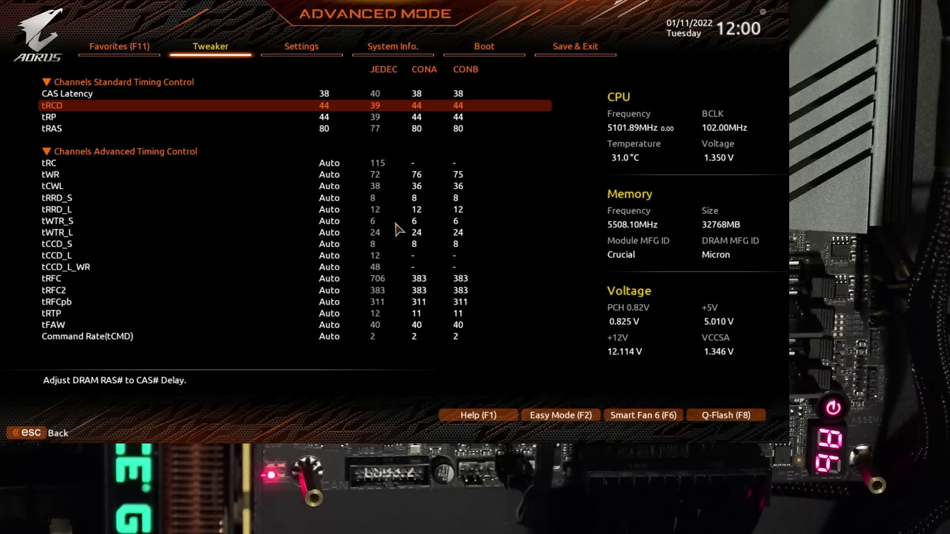
{"action": "key", "text": "Down"}
{"action": "key", "text": "Down"}
{"action": "key", "text": "Down"}
{"action": "key", "text": "Down"}
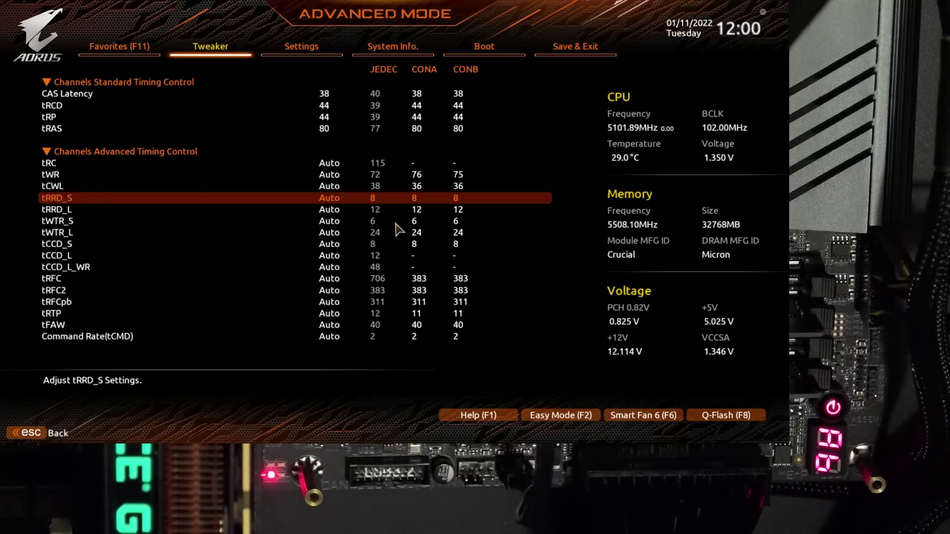
{"action": "key", "text": "Up"}
{"action": "key", "text": "Up"}
{"action": "key", "text": "Down"}
{"action": "key", "text": "Down"}
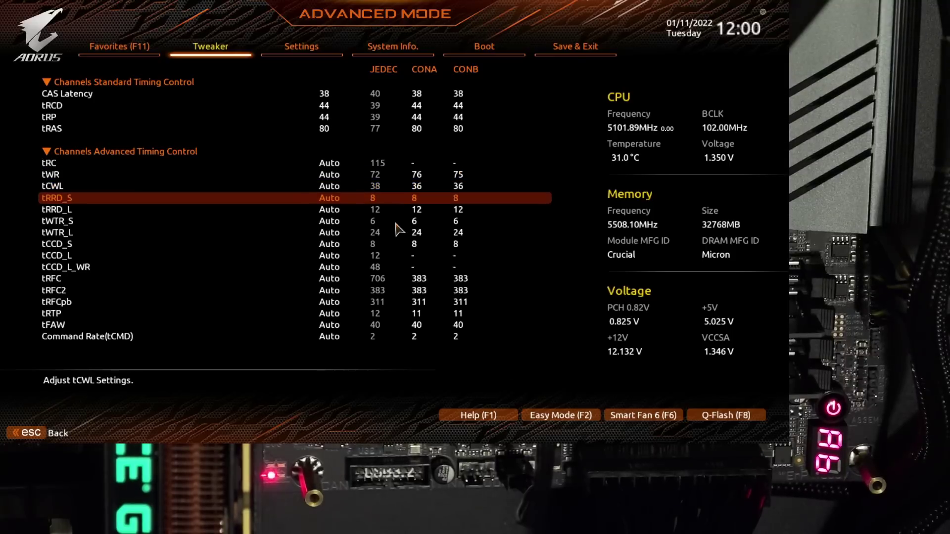
{"action": "key", "text": "Down"}
{"action": "key", "text": "Down"}
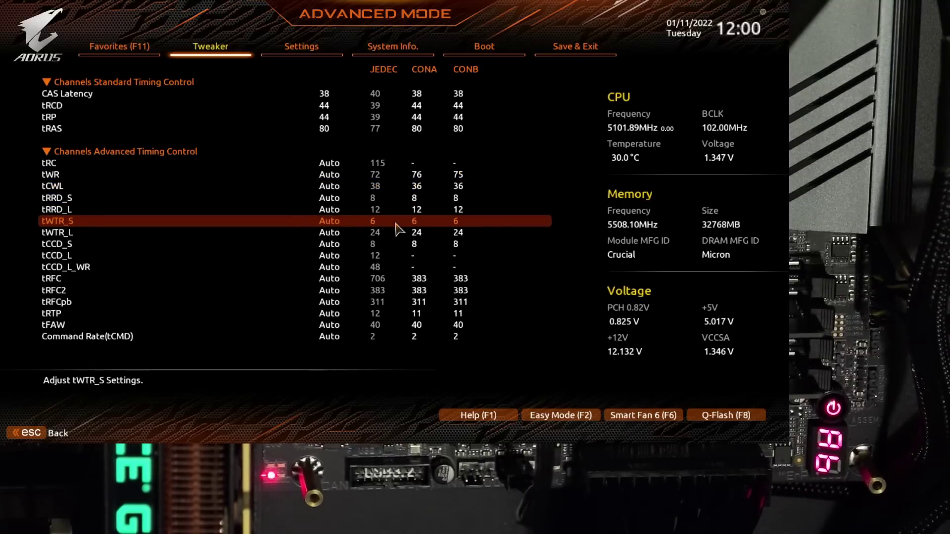
{"action": "key", "text": "Down"}
{"action": "key", "text": "Down"}
{"action": "key", "text": "Down"}
{"action": "key", "text": "Down"}
{"action": "key", "text": "Down"}
{"action": "key", "text": "Down"}
{"action": "key", "text": "Down"}
{"action": "key", "text": "Down"}
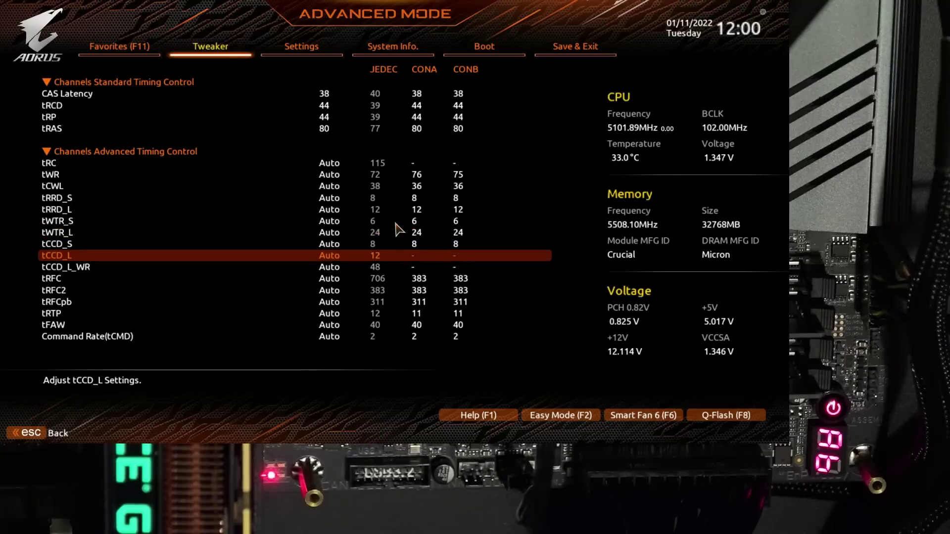
{"action": "key", "text": "Down"}
{"action": "key", "text": "Down"}
{"action": "key", "text": "Down"}
{"action": "key", "text": "Down"}
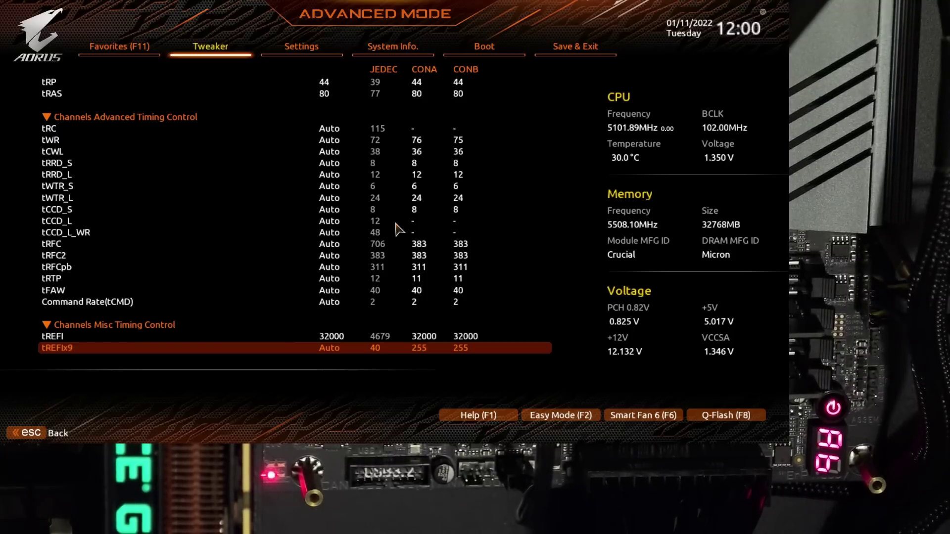
{"action": "key", "text": "Up"}
{"action": "key", "text": "Up"}
{"action": "key", "text": "Down"}
{"action": "key", "text": "Down"}
{"action": "key", "text": "Down"}
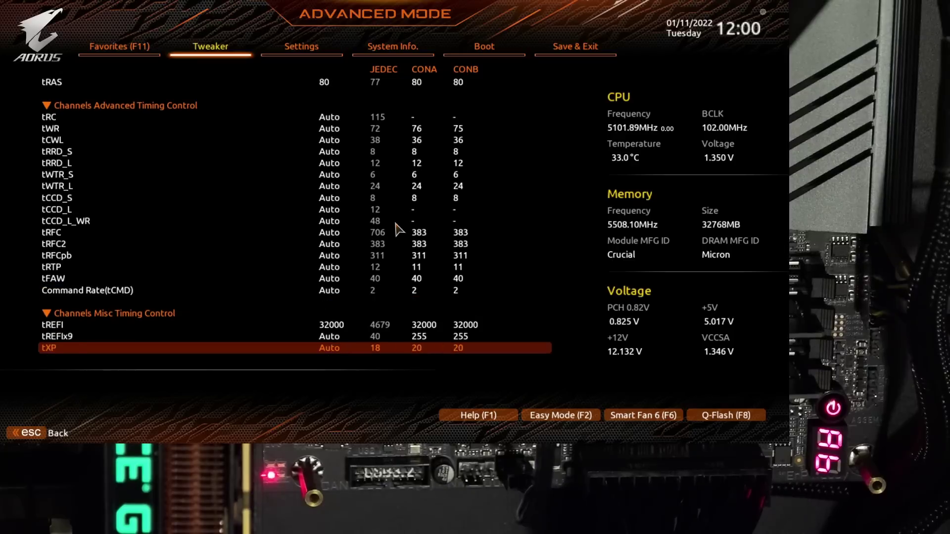
{"action": "key", "text": "Up"}
{"action": "key", "text": "Up"}
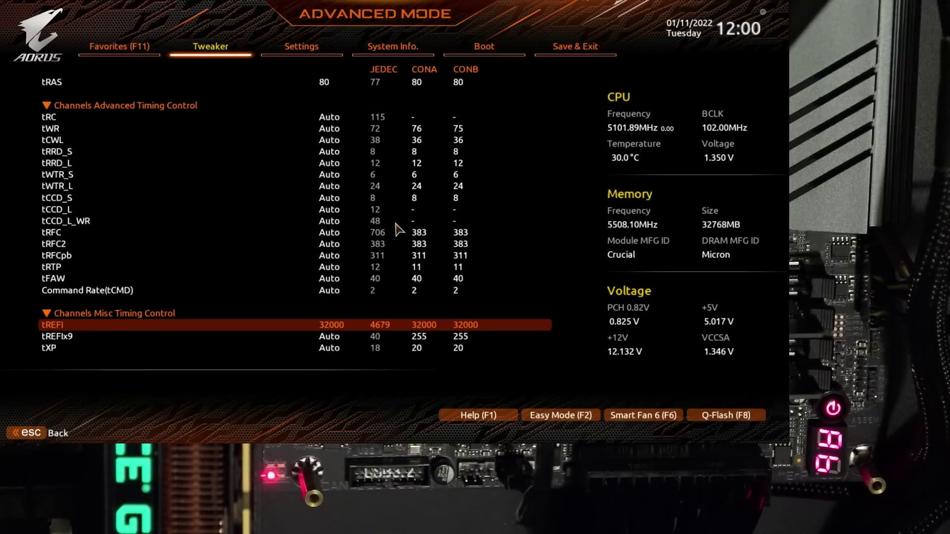
{"action": "key", "text": "Down"}
{"action": "key", "text": "Down"}
{"action": "key", "text": "Down"}
{"action": "key", "text": "Down"}
{"action": "key", "text": "Down"}
{"action": "key", "text": "Down"}
{"action": "key", "text": "Up"}
{"action": "key", "text": "Up"}
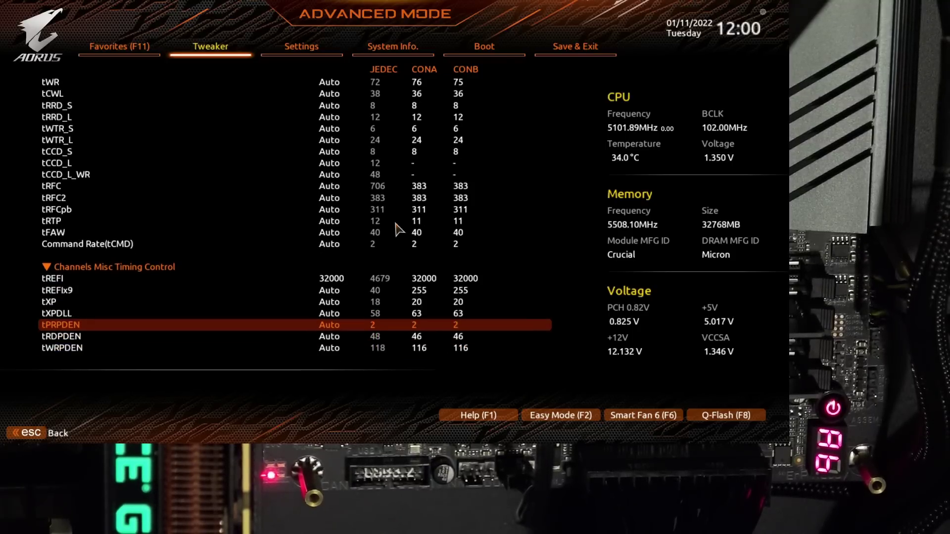
{"action": "key", "text": "Up"}
{"action": "key", "text": "Up"}
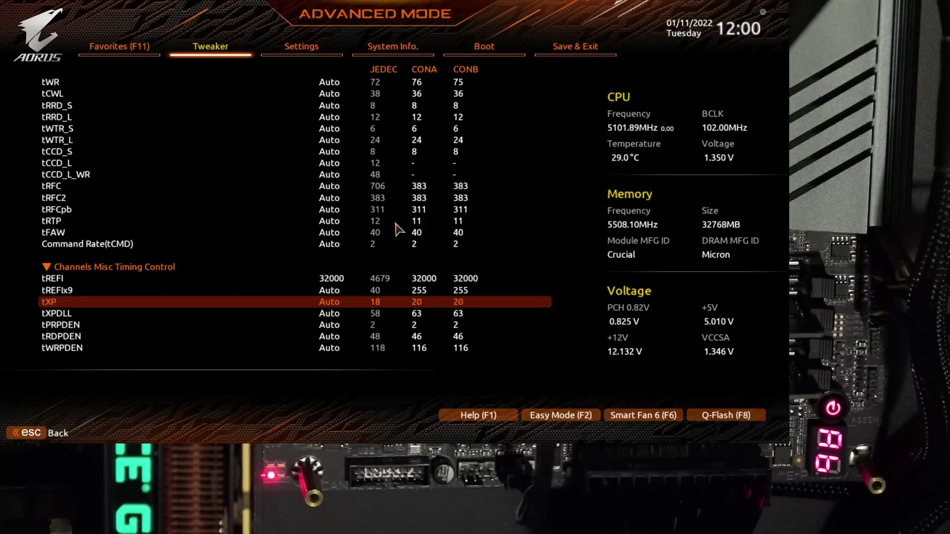
{"action": "key", "text": "Down"}
{"action": "key", "text": "Down"}
{"action": "key", "text": "Down"}
{"action": "key", "text": "Down"}
{"action": "key", "text": "Down"}
{"action": "key", "text": "Down"}
{"action": "key", "text": "Down"}
{"action": "key", "text": "Down"}
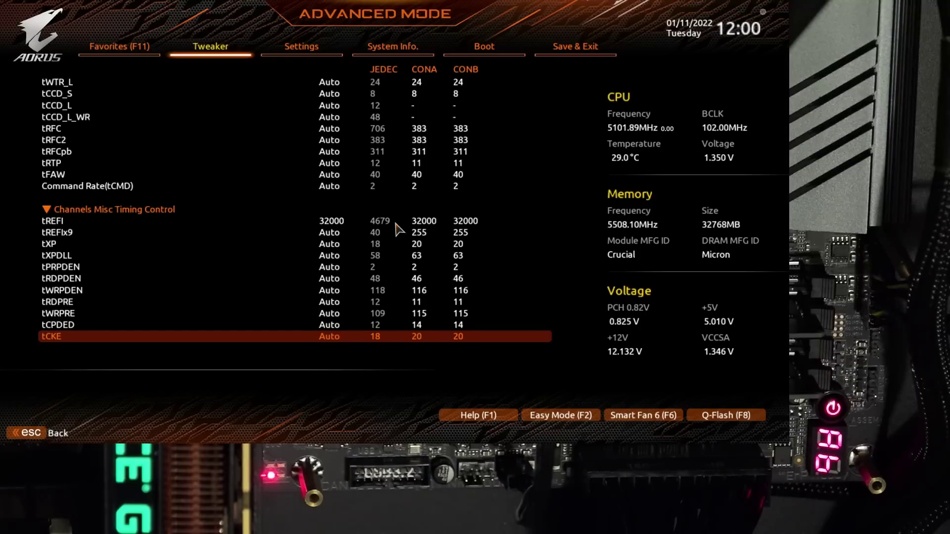
{"action": "key", "text": "Down"}
{"action": "key", "text": "Down"}
{"action": "key", "text": "Down"}
{"action": "key", "text": "Down"}
{"action": "key", "text": "Down"}
{"action": "key", "text": "Down"}
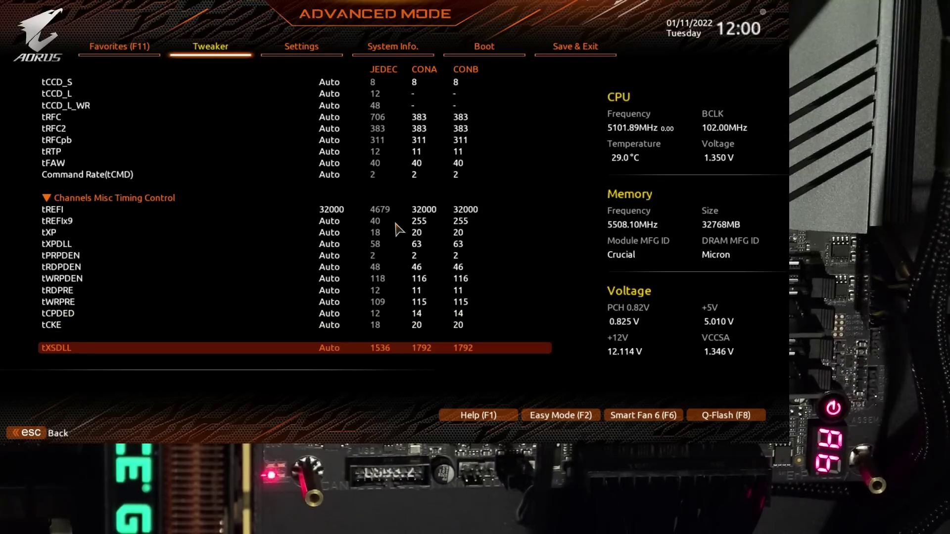
{"action": "key", "text": "Up"}
{"action": "key", "text": "Up"}
{"action": "key", "text": "Up"}
{"action": "key", "text": "Up"}
{"action": "key", "text": "Up"}
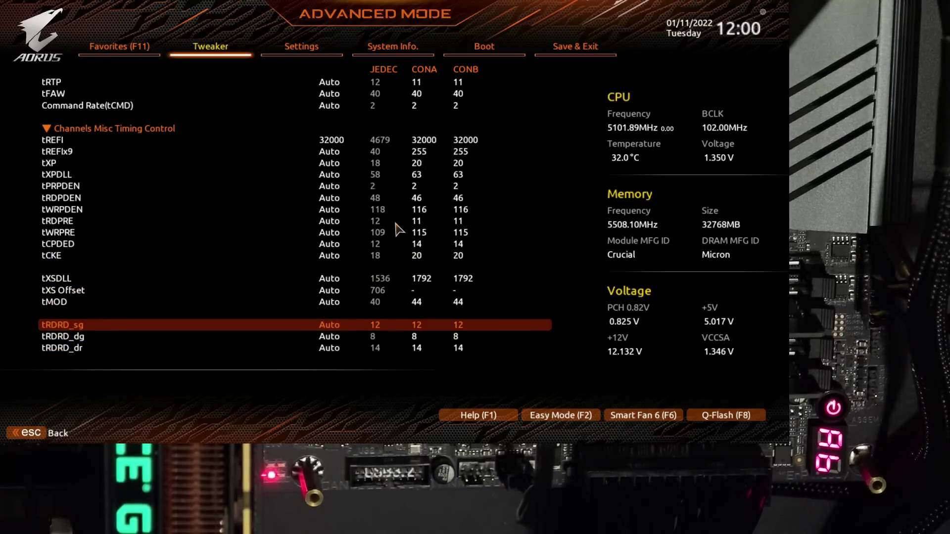
{"action": "key", "text": "Up"}
{"action": "key", "text": "Up"}
{"action": "key", "text": "Up"}
{"action": "key", "text": "Up"}
{"action": "key", "text": "Up"}
{"action": "key", "text": "Up"}
{"action": "key", "text": "Up"}
{"action": "key", "text": "Up"}
{"action": "key", "text": "Up"}
{"action": "key", "text": "Up"}
{"action": "key", "text": "Up"}
{"action": "key", "text": "Up"}
{"action": "key", "text": "Up"}
{"action": "key", "text": "Up"}
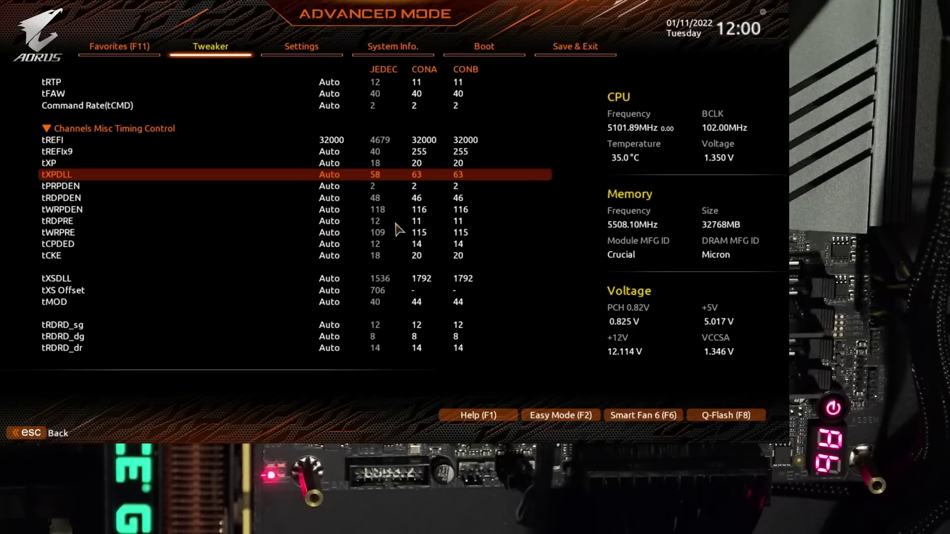
{"action": "key", "text": "Up"}
{"action": "key", "text": "Up"}
{"action": "key", "text": "Up"}
{"action": "key", "text": "Up"}
{"action": "key", "text": "Up"}
{"action": "key", "text": "Up"}
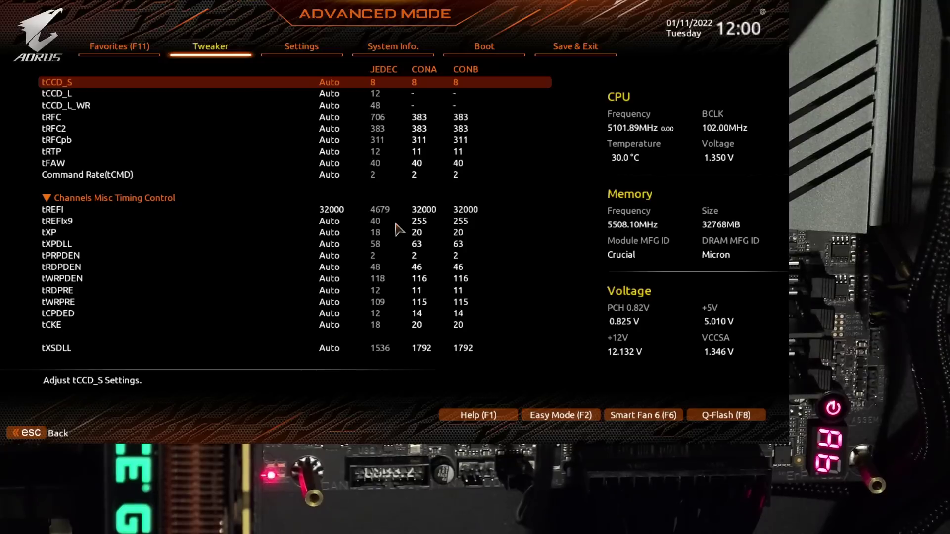
{"action": "key", "text": "Up"}
{"action": "key", "text": "Up"}
{"action": "key", "text": "Up"}
{"action": "key", "text": "Up"}
{"action": "key", "text": "Up"}
{"action": "key", "text": "Up"}
{"action": "key", "text": "Up"}
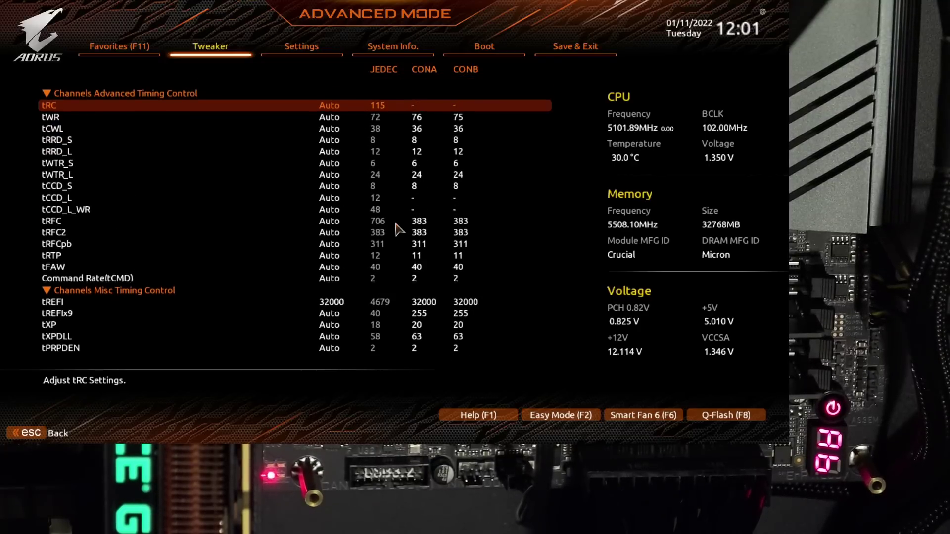
{"action": "key", "text": "Up"}
{"action": "key", "text": "Up"}
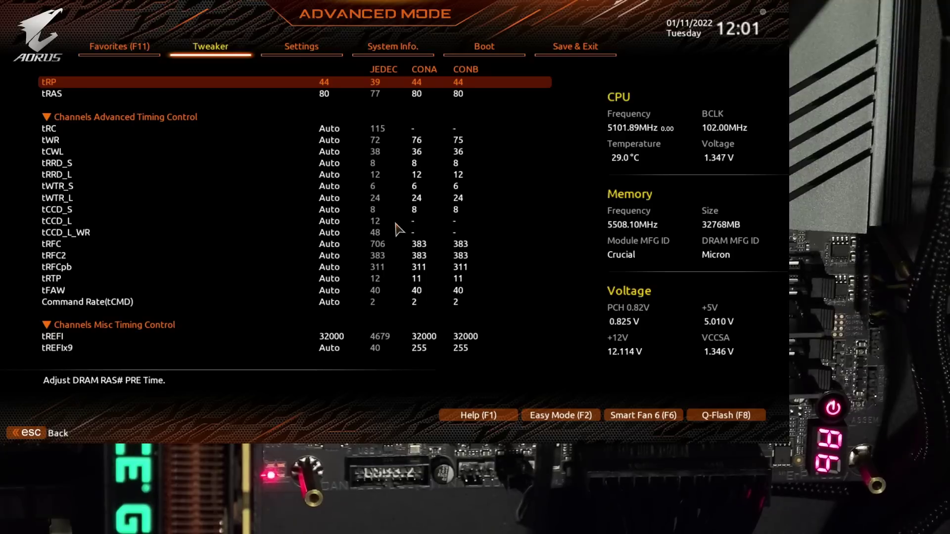
{"action": "key", "text": "Up"}
{"action": "key", "text": "Up"}
{"action": "key", "text": "Up"}
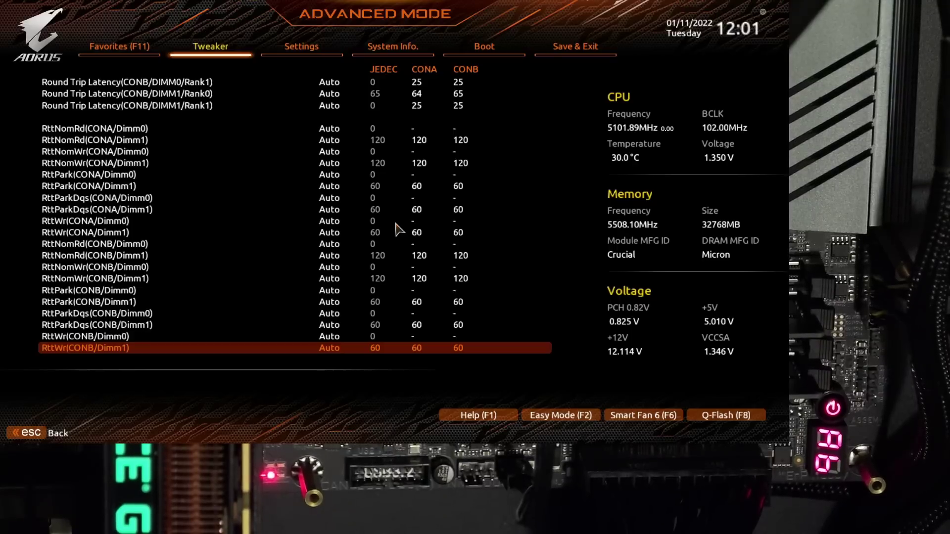
{"action": "key", "text": "Down"}
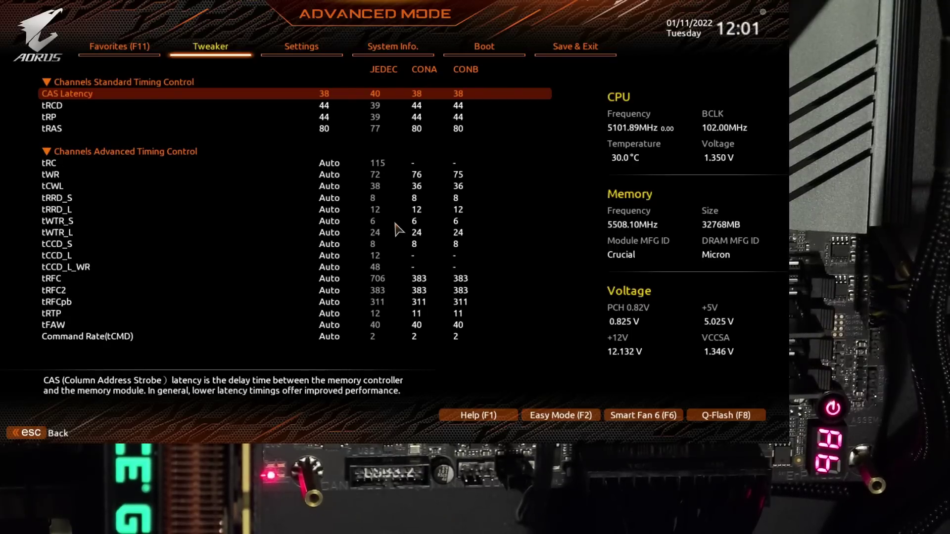
{"action": "key", "text": "Down"}
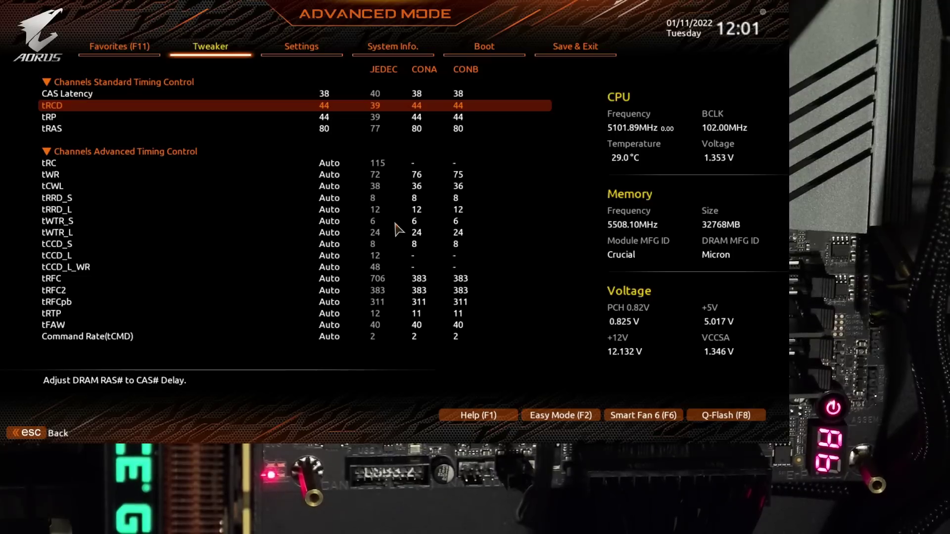
{"action": "type", "text": "40"}
{"action": "key", "text": "Down"}
{"action": "type", "text": "4140"}
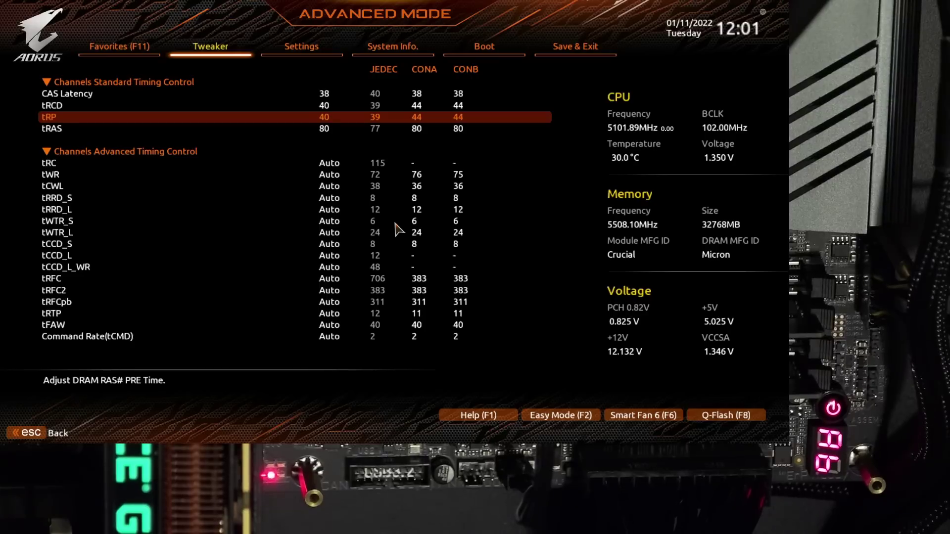
{"action": "type", "text": "4"}
{"action": "key", "text": "Up"}
{"action": "type", "text": "44"}
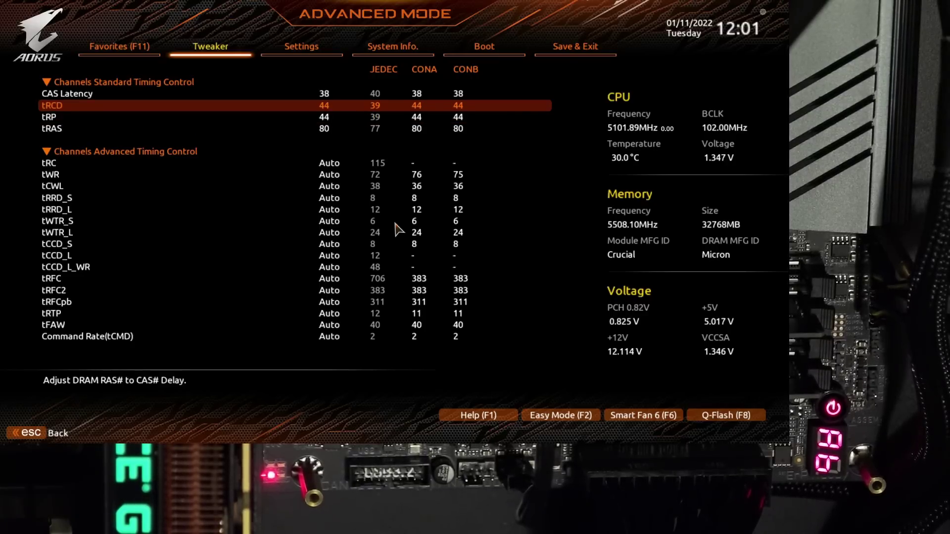
{"action": "key", "text": "Down"}
{"action": "key", "text": "Down"}
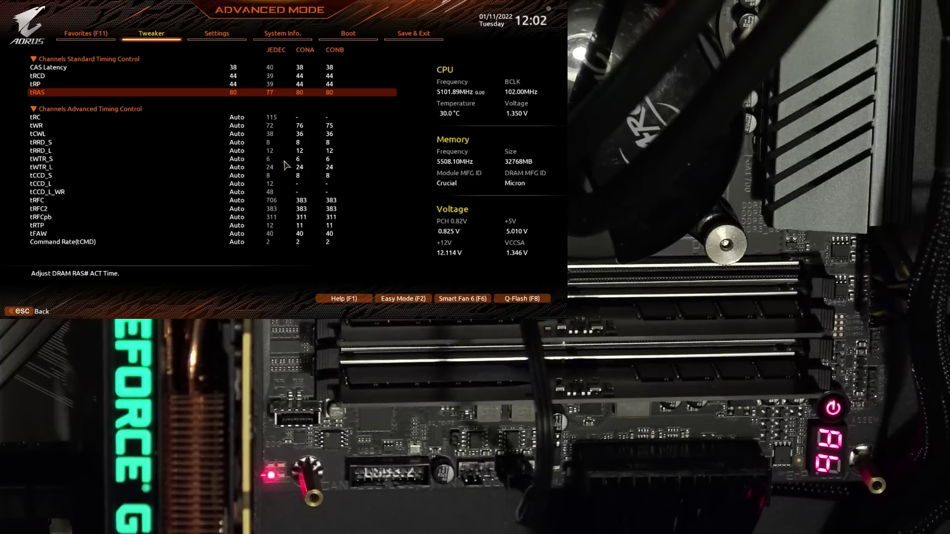
Leave the timing tables and review Tweaker voltages: Vcore 1.360V, DRAM Vdd/VddQ 1.400V/1.100V.
{"action": "key", "text": "Escape"}
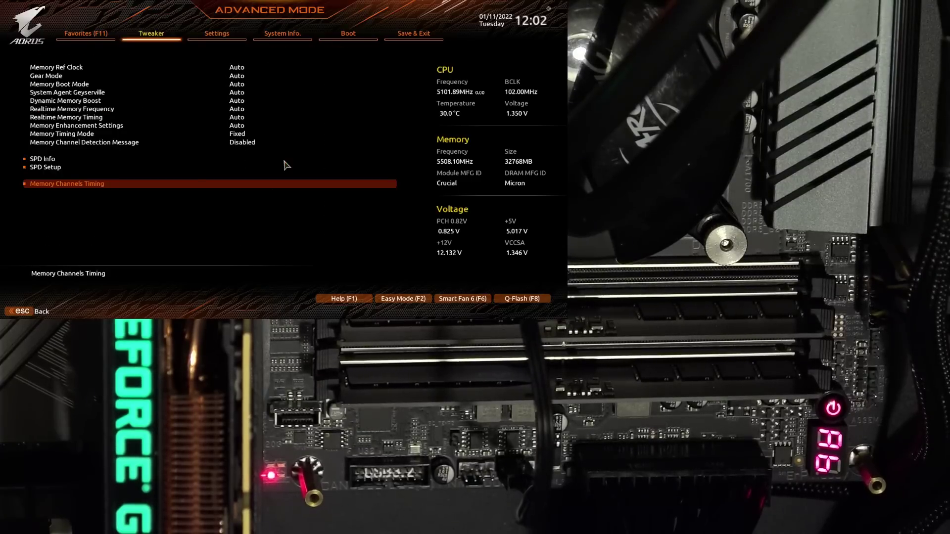
{"action": "key", "text": "Escape"}
{"action": "key", "text": "Up"}
{"action": "key", "text": "Up"}
{"action": "key", "text": "Down"}
{"action": "key", "text": "Down"}
{"action": "key", "text": "Down"}
{"action": "key", "text": "Down"}
{"action": "key", "text": "Down"}
{"action": "key", "text": "Down"}
{"action": "key", "text": "Down"}
{"action": "key", "text": "Down"}
{"action": "key", "text": "Down"}
{"action": "key", "text": "Down"}
{"action": "key", "text": "Down"}
{"action": "key", "text": "Down"}
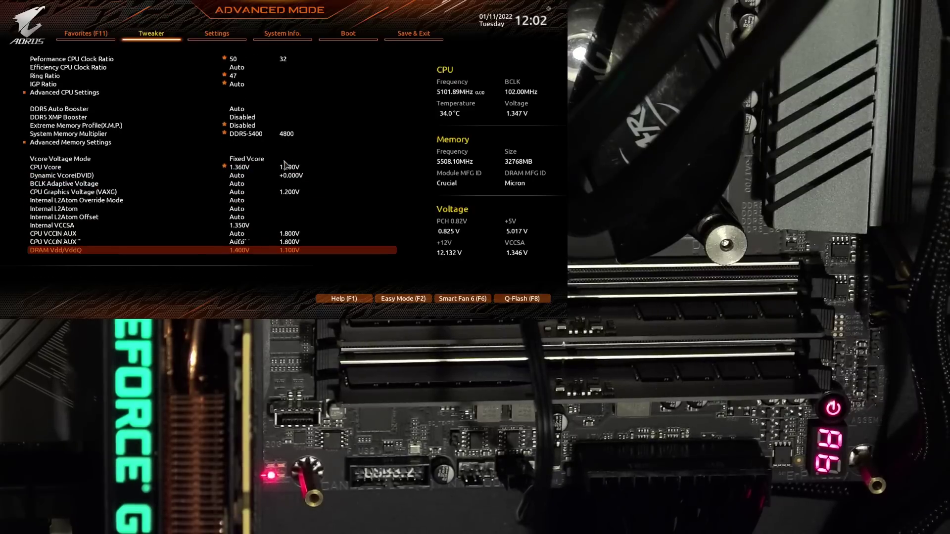
{"action": "key", "text": "Down"}
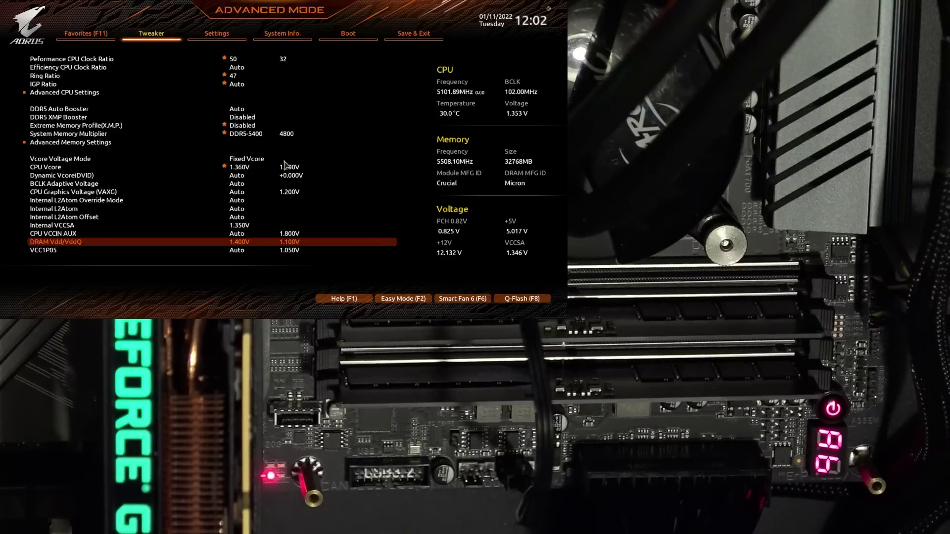
{"action": "key", "text": "Up"}
{"action": "key", "text": "Up"}
{"action": "key", "text": "Up"}
{"action": "key", "text": "Up"}
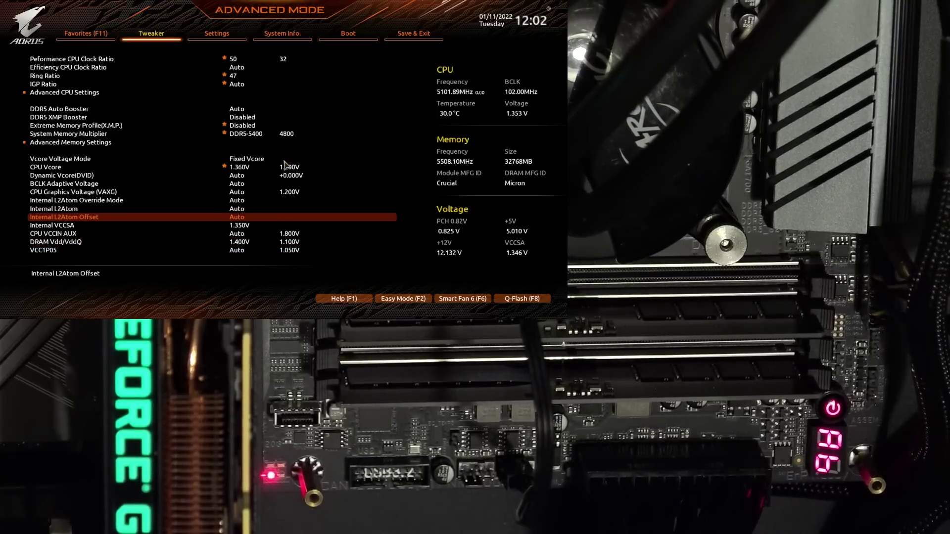
{"action": "key", "text": "Up"}
{"action": "key", "text": "Up"}
{"action": "key", "text": "Up"}
{"action": "key", "text": "Up"}
{"action": "key", "text": "Up"}
{"action": "key", "text": "Up"}
{"action": "key", "text": "Up"}
{"action": "key", "text": "Up"}
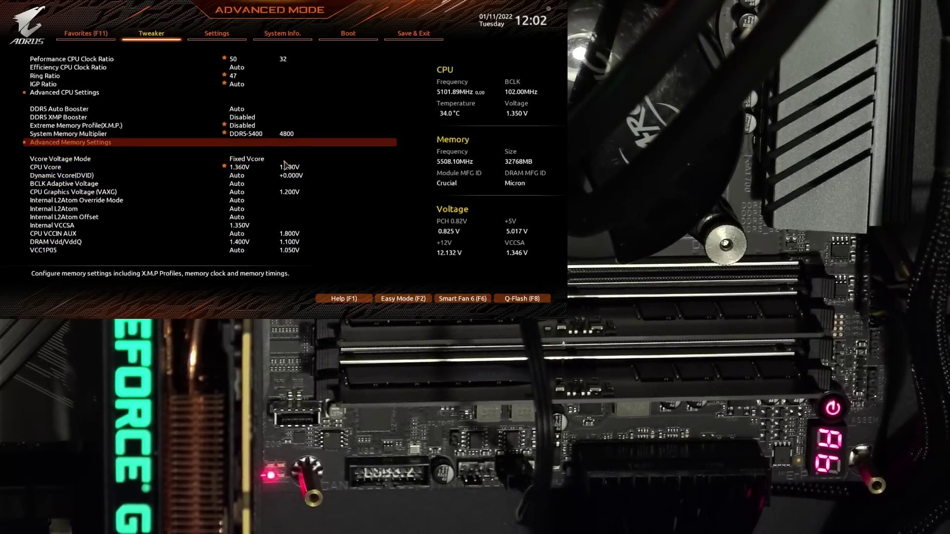
Reopen Memory Channels Timing and step through primary and secondary timings to Command Rate (tCMD).
{"action": "key", "text": "Down"}
{"action": "key", "text": "Return"}
{"action": "key", "text": "Up"}
{"action": "key", "text": "Return"}
{"action": "key", "text": "Down"}
{"action": "key", "text": "Down"}
{"action": "key", "text": "Down"}
{"action": "key", "text": "Down"}
{"action": "key", "text": "Down"}
{"action": "key", "text": "Down"}
{"action": "key", "text": "Down"}
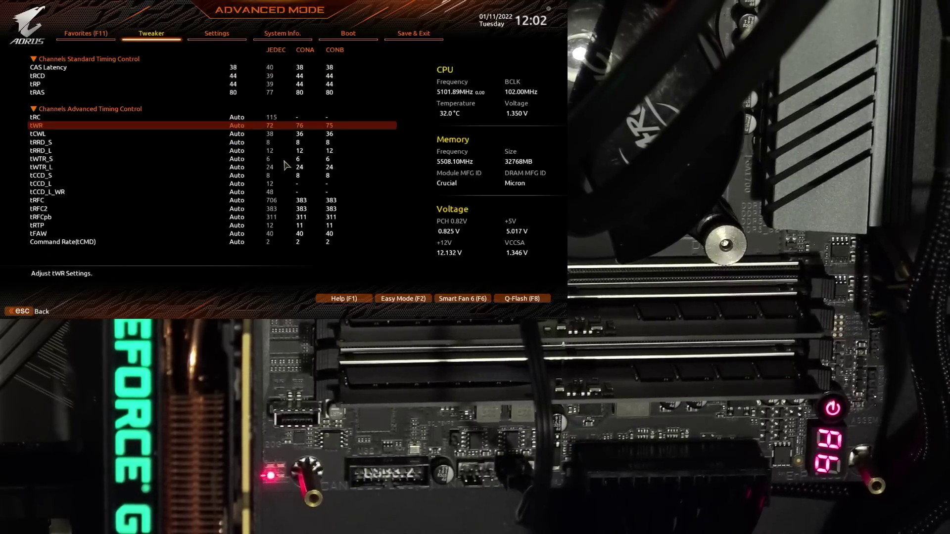
{"action": "key", "text": "Down"}
{"action": "key", "text": "Down"}
{"action": "key", "text": "Down"}
{"action": "key", "text": "Down"}
{"action": "key", "text": "Down"}
{"action": "key", "text": "Down"}
{"action": "key", "text": "Down"}
{"action": "key", "text": "Down"}
{"action": "key", "text": "Down"}
{"action": "key", "text": "Down"}
{"action": "key", "text": "Down"}
{"action": "key", "text": "Down"}
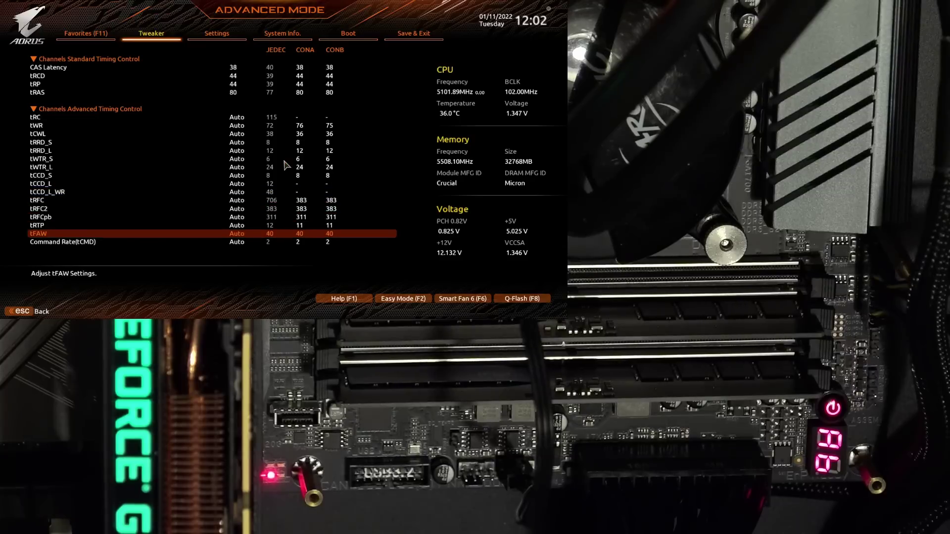
Review misc timings tWRPRE, tXSDLL, tXS Offset and tRDRD_dg, then the RttNom and RttPark termination rows.
{"action": "key", "text": "Down"}
{"action": "key", "text": "Down"}
{"action": "key", "text": "Down"}
{"action": "key", "text": "Down"}
{"action": "key", "text": "Down"}
{"action": "key", "text": "Down"}
{"action": "key", "text": "Down"}
{"action": "key", "text": "Down"}
{"action": "key", "text": "Down"}
{"action": "key", "text": "Down"}
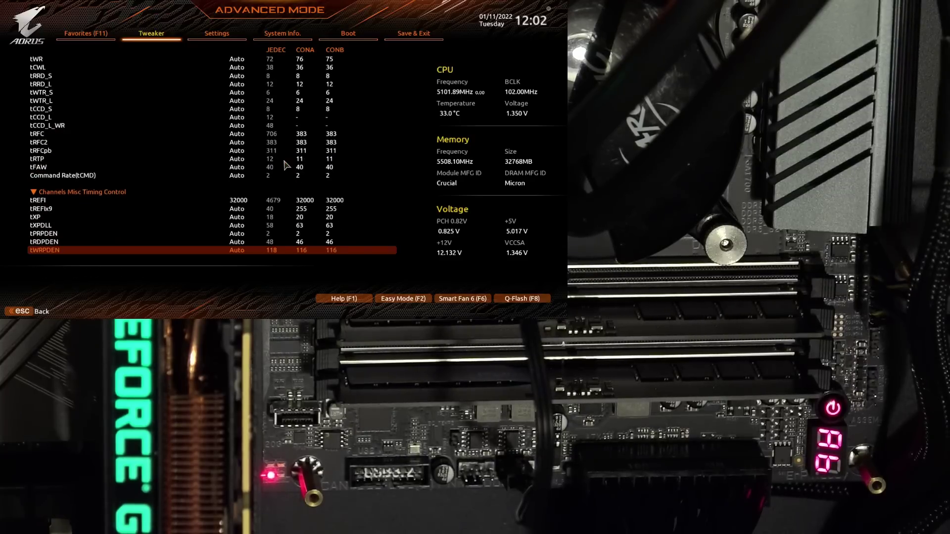
{"action": "key", "text": "Down"}
{"action": "key", "text": "Down"}
{"action": "key", "text": "Down"}
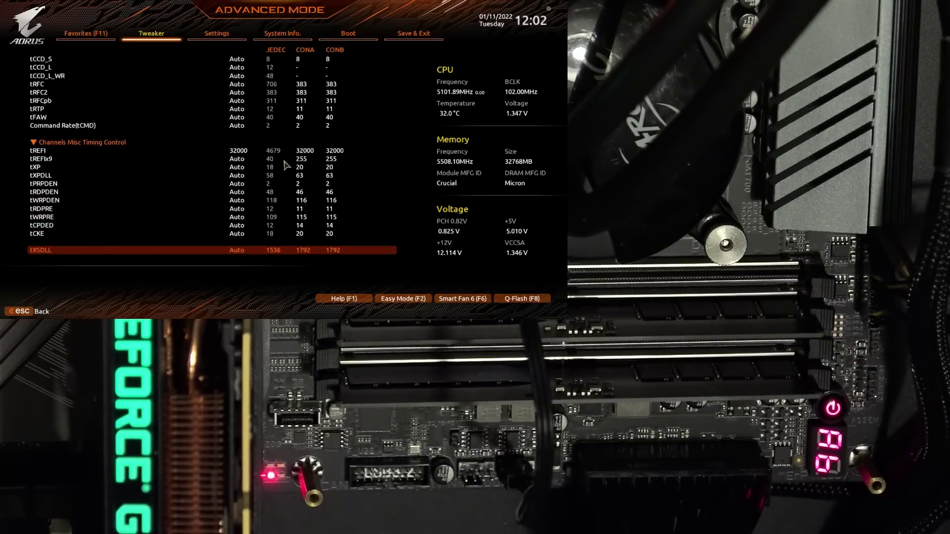
{"action": "key", "text": "Down"}
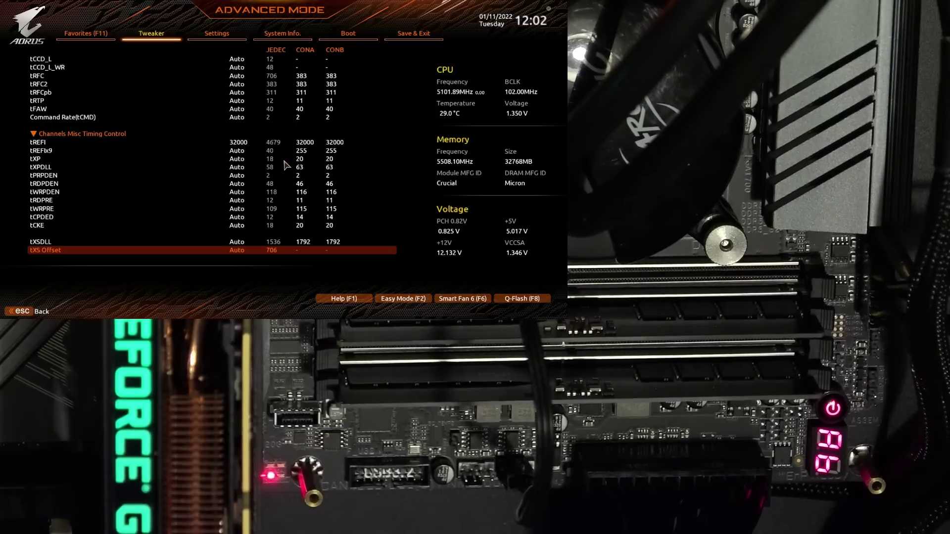
{"action": "key", "text": "Up"}
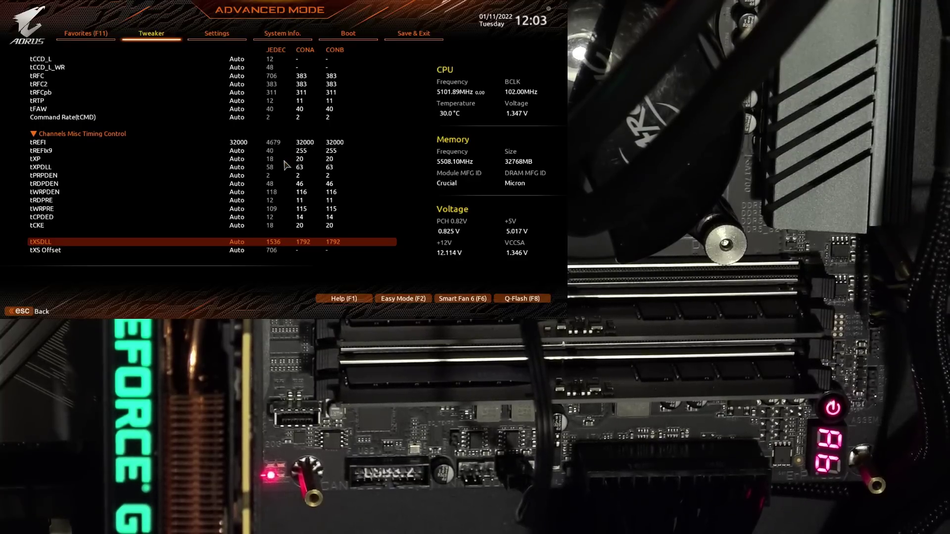
{"action": "key", "text": "Down"}
{"action": "key", "text": "Down"}
{"action": "key", "text": "Down"}
{"action": "key", "text": "Down"}
{"action": "key", "text": "Down"}
{"action": "key", "text": "Down"}
{"action": "key", "text": "Down"}
{"action": "key", "text": "Down"}
{"action": "key", "text": "Down"}
{"action": "key", "text": "Down"}
{"action": "key", "text": "Down"}
{"action": "key", "text": "Down"}
{"action": "key", "text": "Down"}
{"action": "key", "text": "Down"}
{"action": "key", "text": "Down"}
{"action": "key", "text": "Down"}
{"action": "key", "text": "Down"}
{"action": "key", "text": "Down"}
{"action": "key", "text": "Down"}
{"action": "key", "text": "Down"}
{"action": "key", "text": "Down"}
{"action": "key", "text": "Down"}
{"action": "key", "text": "Down"}
{"action": "key", "text": "Down"}
{"action": "key", "text": "Down"}
{"action": "key", "text": "Down"}
{"action": "key", "text": "Down"}
{"action": "key", "text": "Down"}
{"action": "key", "text": "Down"}
{"action": "key", "text": "Down"}
{"action": "key", "text": "Down"}
{"action": "key", "text": "Down"}
{"action": "key", "text": "Down"}
{"action": "key", "text": "Down"}
{"action": "key", "text": "Down"}
{"action": "key", "text": "Down"}
{"action": "key", "text": "Down"}
{"action": "key", "text": "Down"}
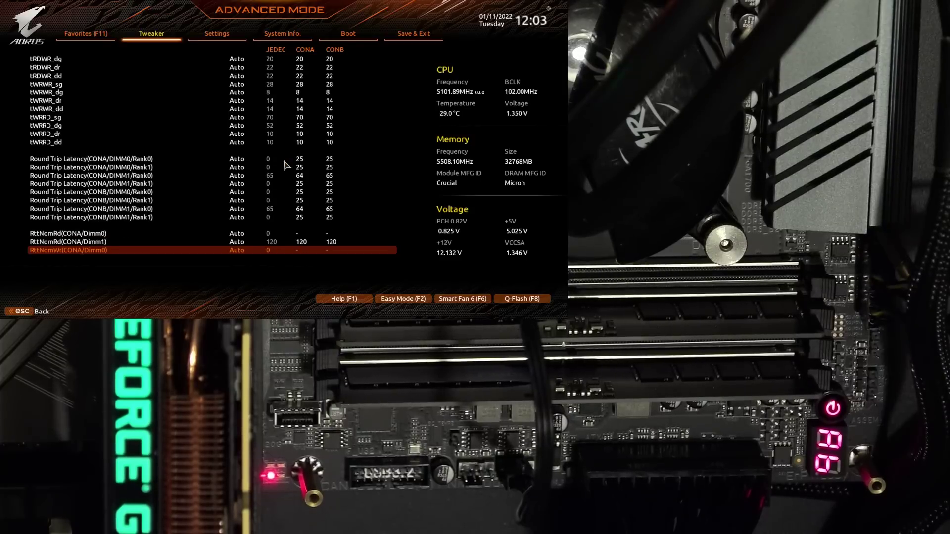
{"action": "key", "text": "Down"}
{"action": "key", "text": "Down"}
{"action": "key", "text": "Down"}
{"action": "key", "text": "Down"}
{"action": "key", "text": "Down"}
{"action": "key", "text": "Down"}
{"action": "key", "text": "Down"}
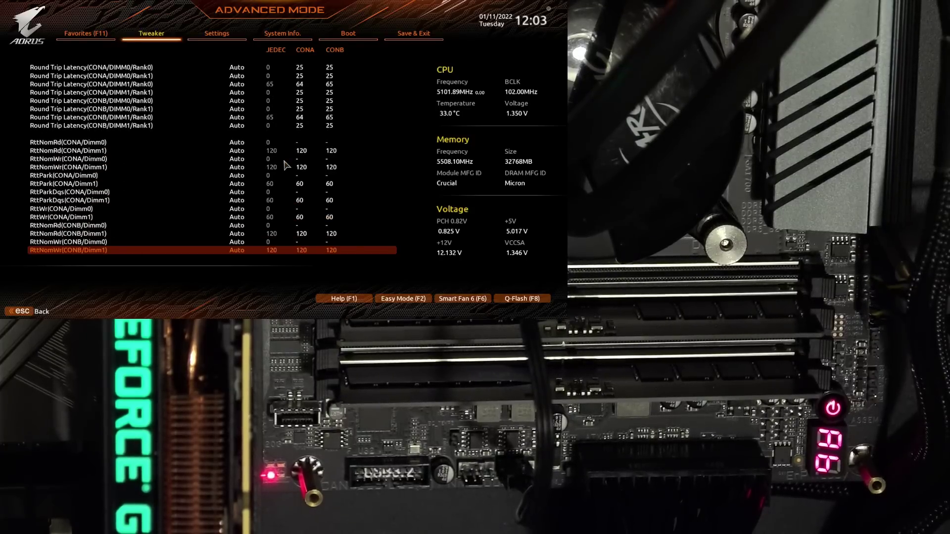
{"action": "key", "text": "Down"}
{"action": "key", "text": "Down"}
{"action": "key", "text": "Down"}
{"action": "key", "text": "Down"}
Back on the Tweaker list, check Internal VCCSA 1.350V, DRAM Vdd/VddQ 1.400V and CPU VCCIN AUX 1.800V.
{"action": "key", "text": "Escape"}
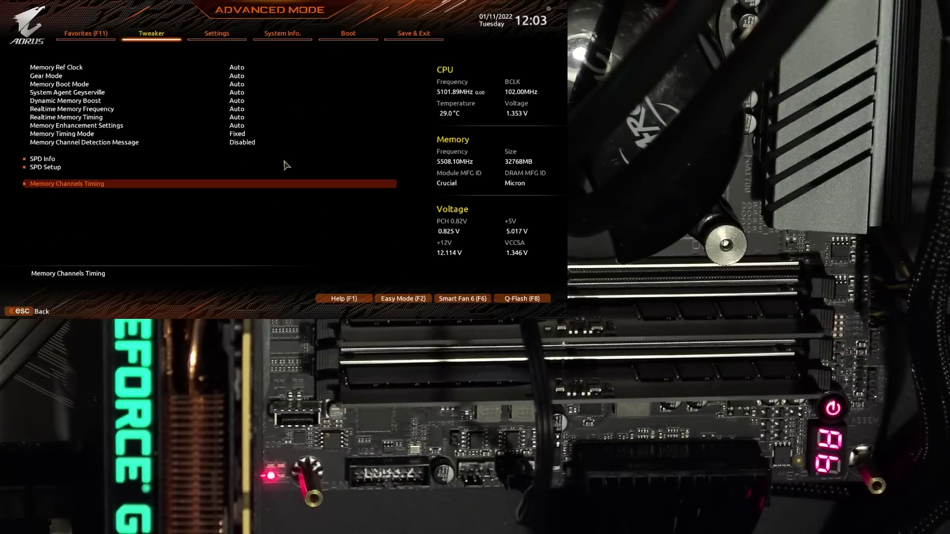
{"action": "key", "text": "Escape"}
{"action": "key", "text": "Down"}
{"action": "key", "text": "Down"}
{"action": "key", "text": "Down"}
{"action": "key", "text": "Down"}
{"action": "key", "text": "Down"}
{"action": "key", "text": "Down"}
{"action": "key", "text": "Down"}
{"action": "key", "text": "Down"}
{"action": "key", "text": "Down"}
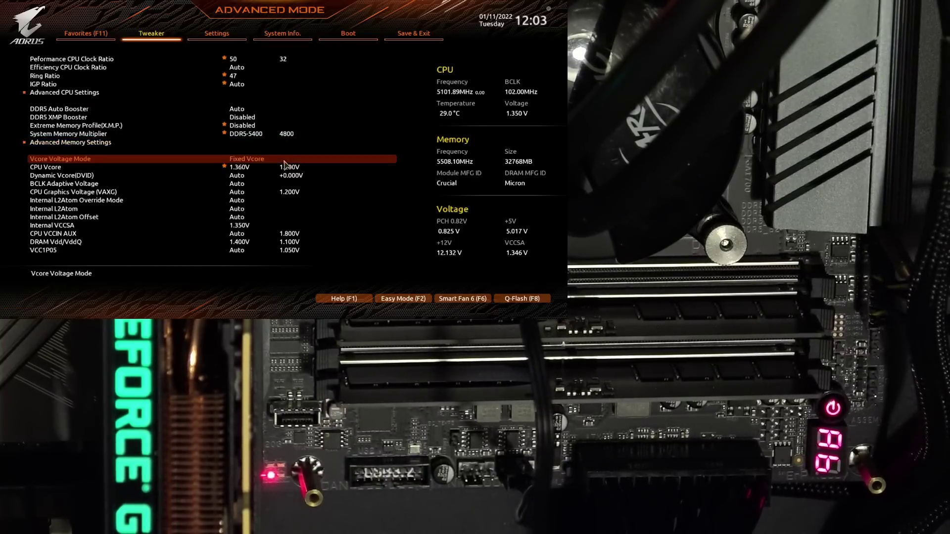
{"action": "key", "text": "Down"}
{"action": "key", "text": "Down"}
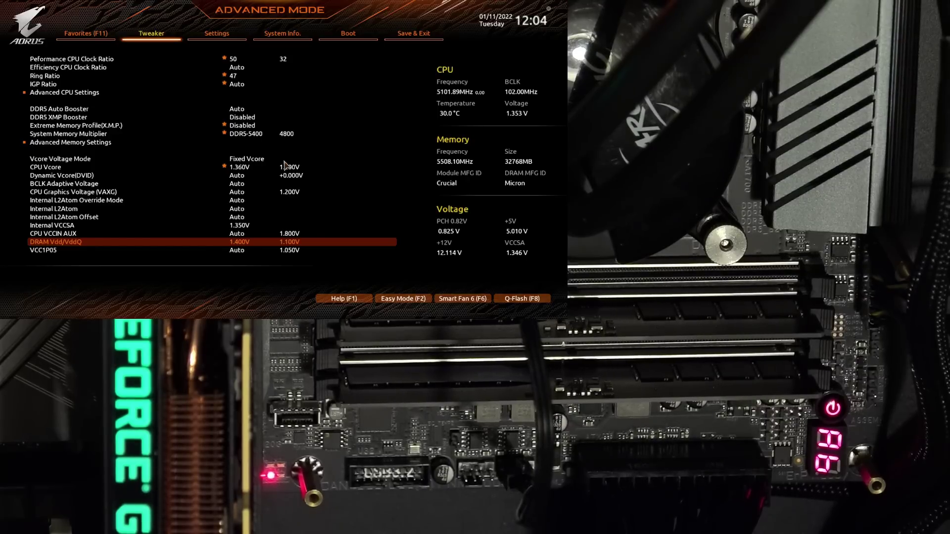
{"action": "key", "text": "Up"}
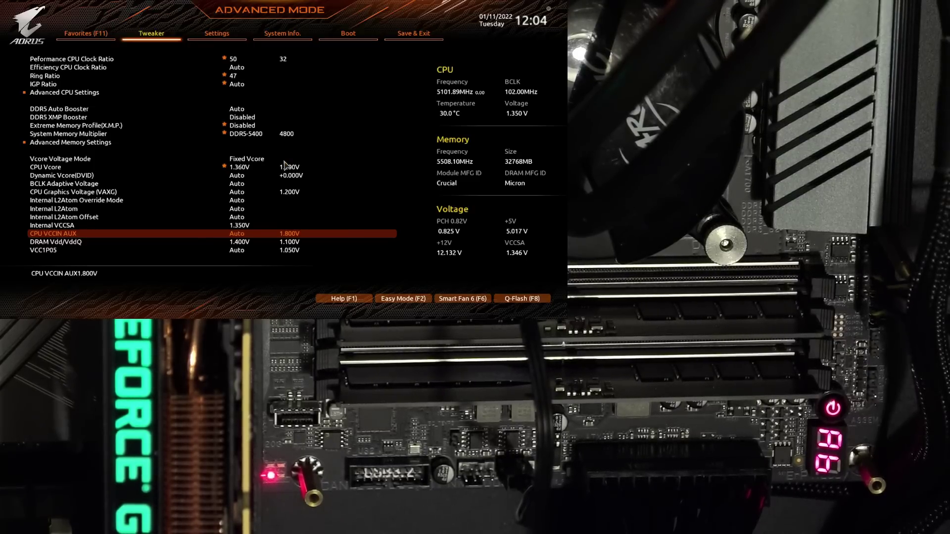
{"action": "key", "text": "Up"}
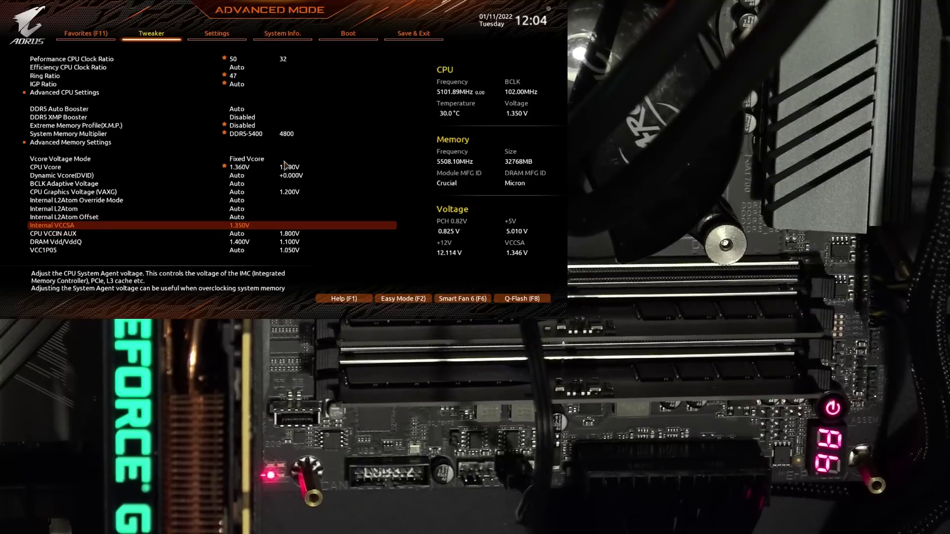